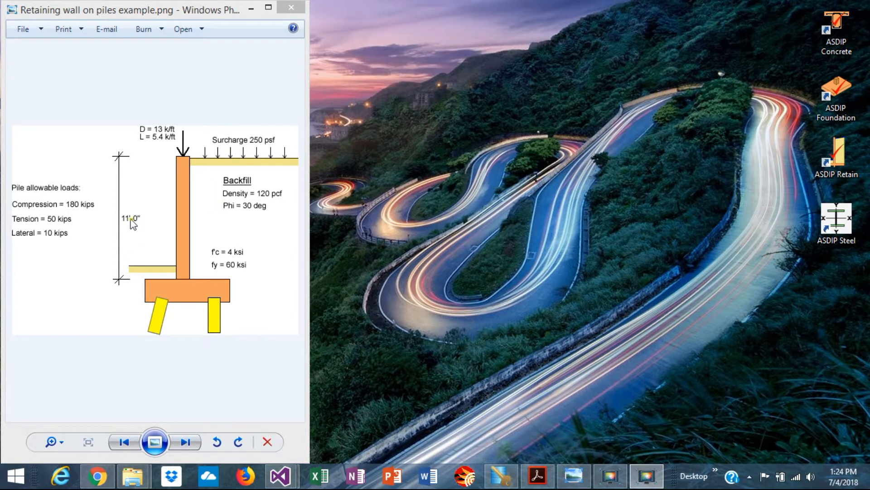
In ASDIP Retain, add a cantilever retaining wall calculation named Ramp and open it
key(Left)
double_click(838, 162)
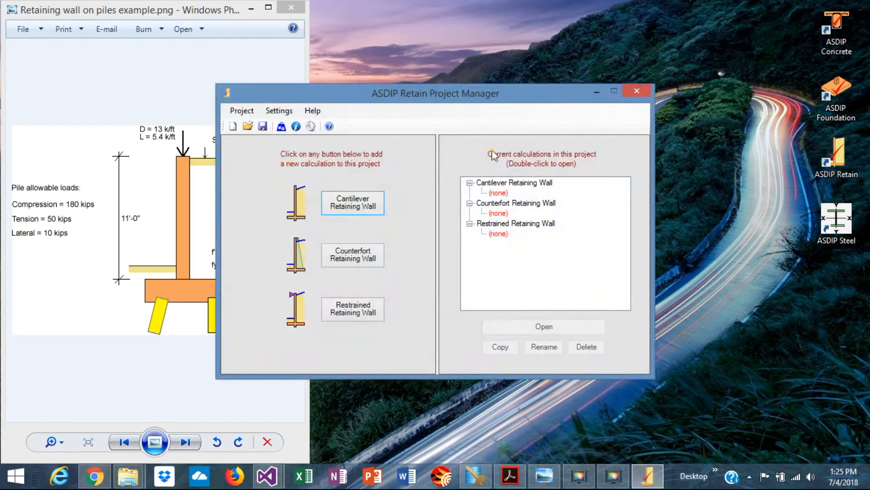
click(352, 208)
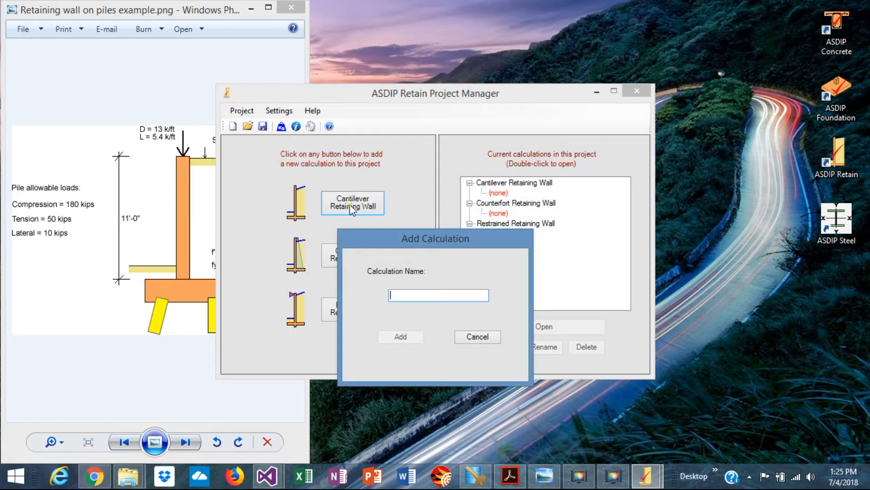
text(Ramp)
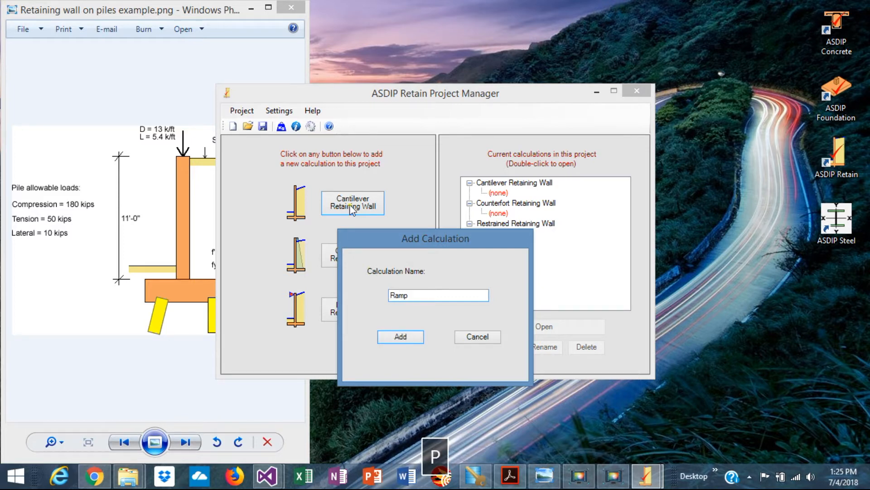
click(401, 337)
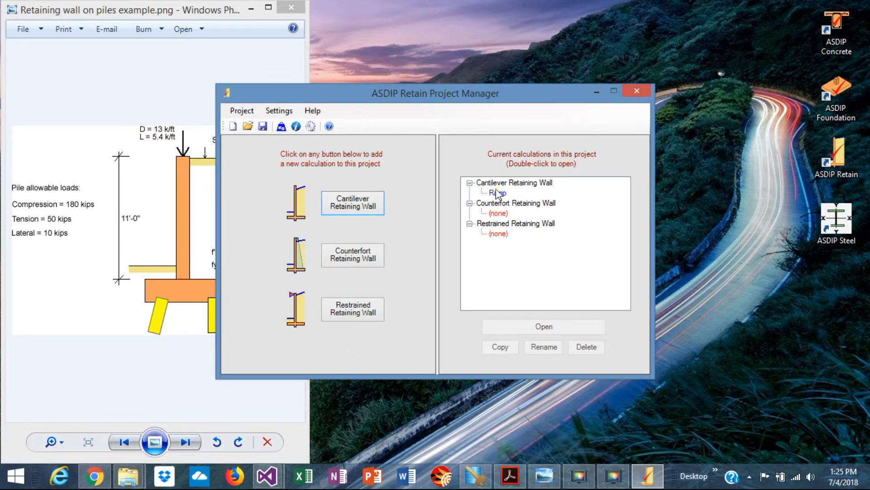
double_click(498, 192)
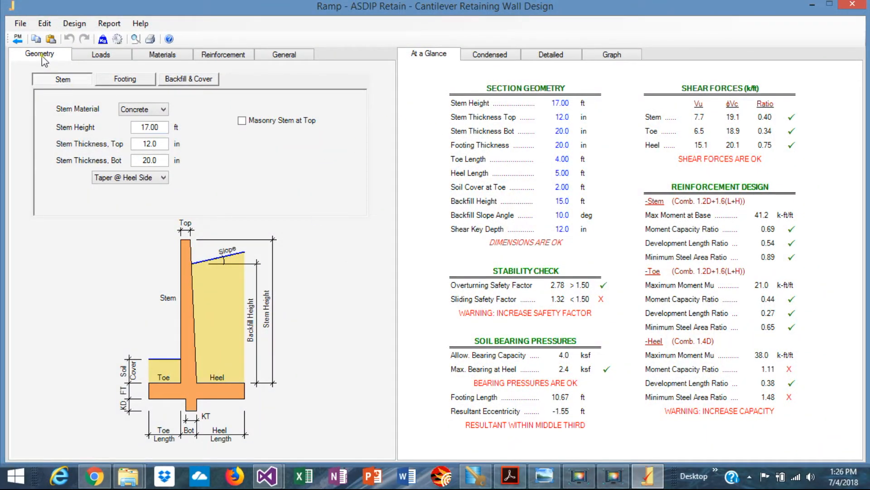
Set the stem height to 11 ft and the stem's bottom thickness to 12 in
double_click(161, 127)
text(11)
key(Return)
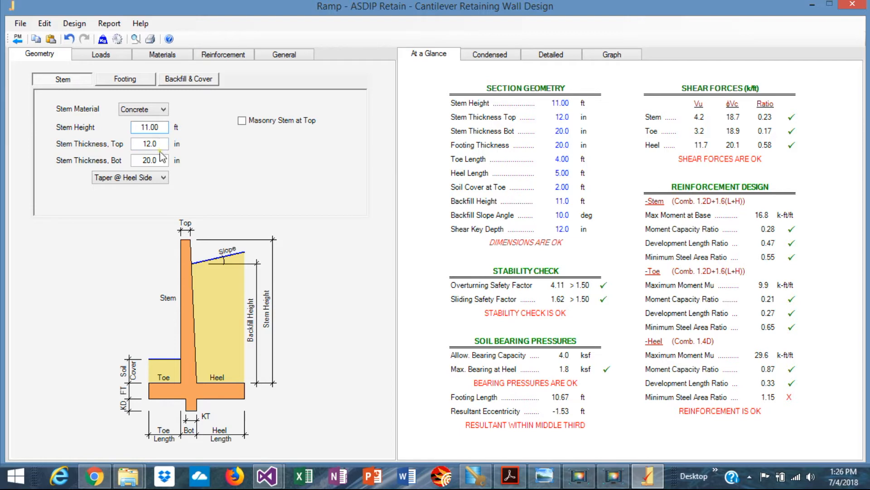
double_click(162, 161)
text(12)
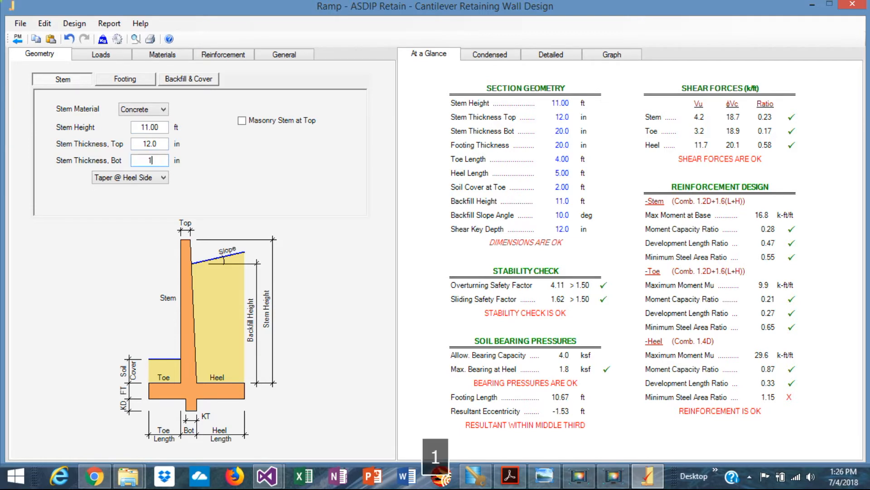
key(Return)
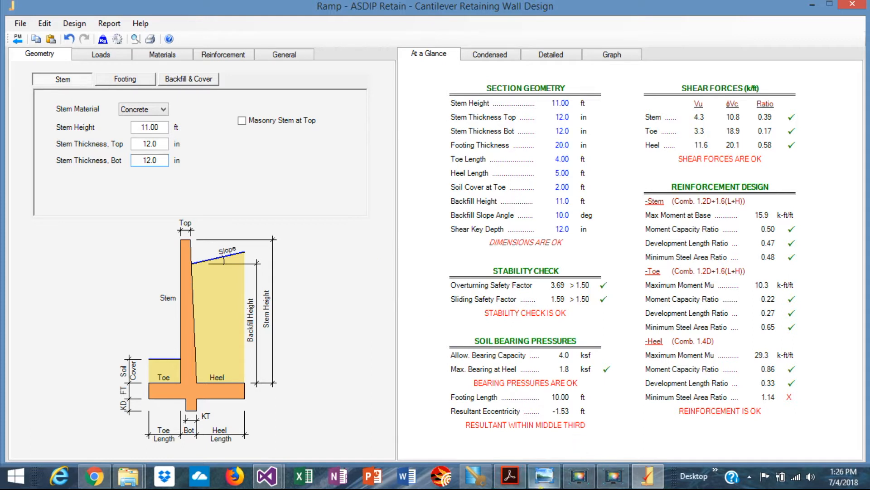
Check the example drawing, then set the backfill's internal friction angle to 30 deg and the water table height to 0 ft
click(544, 476)
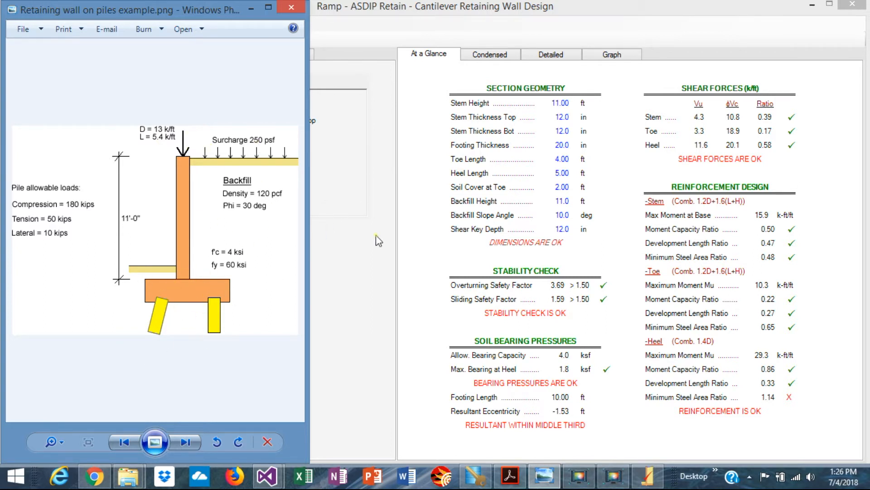
click(367, 280)
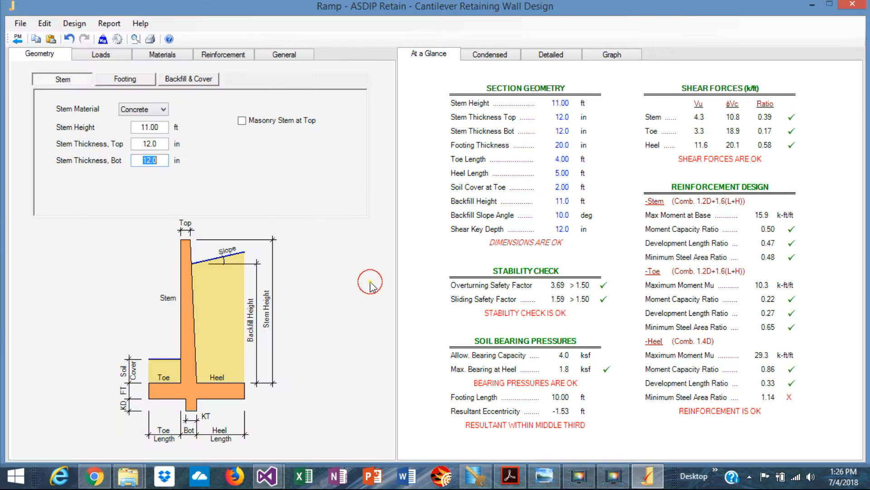
click(100, 55)
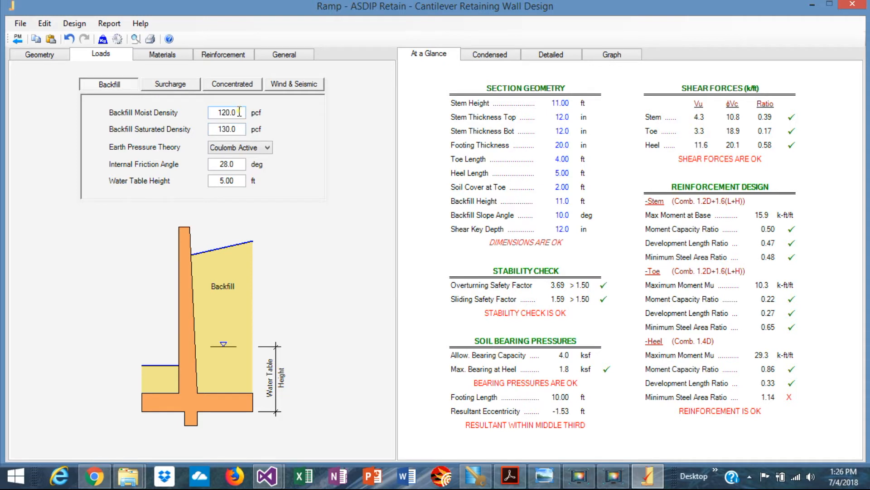
double_click(239, 167)
text(30)
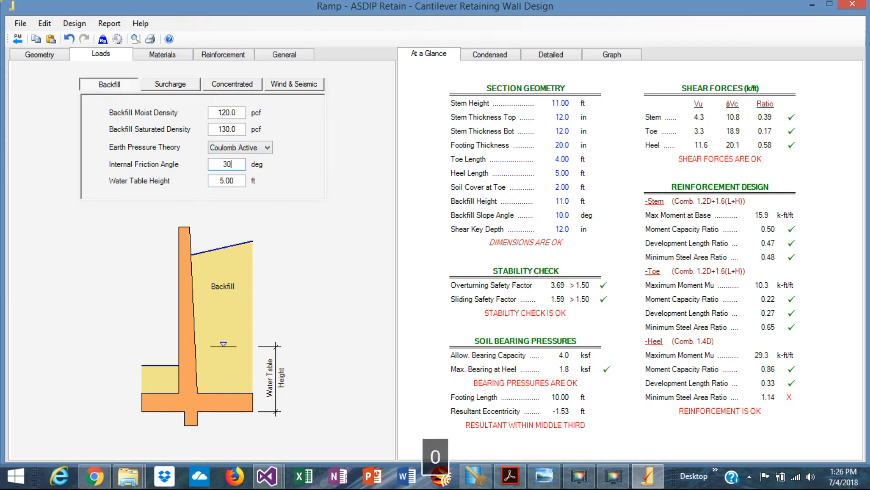
key(Return)
double_click(240, 181)
text(0)
key(Return)
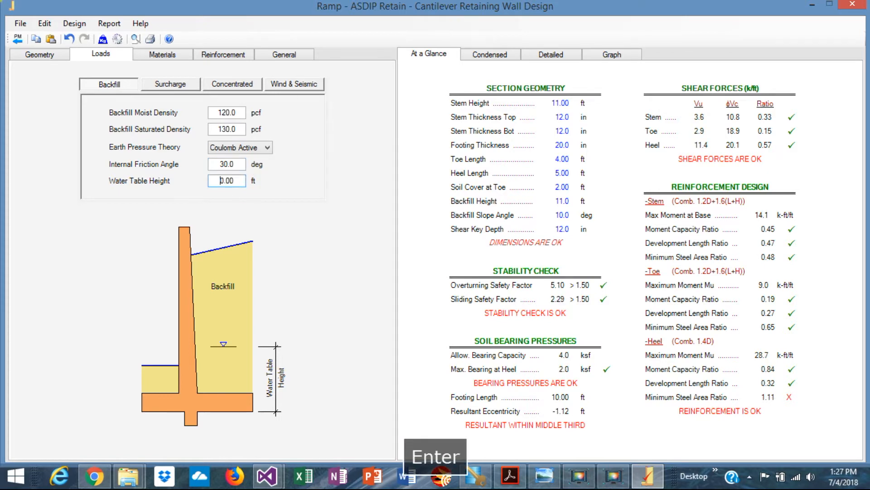
Apply a uniform surcharge of 250 psf to the backfill, as given in the example drawing
click(170, 86)
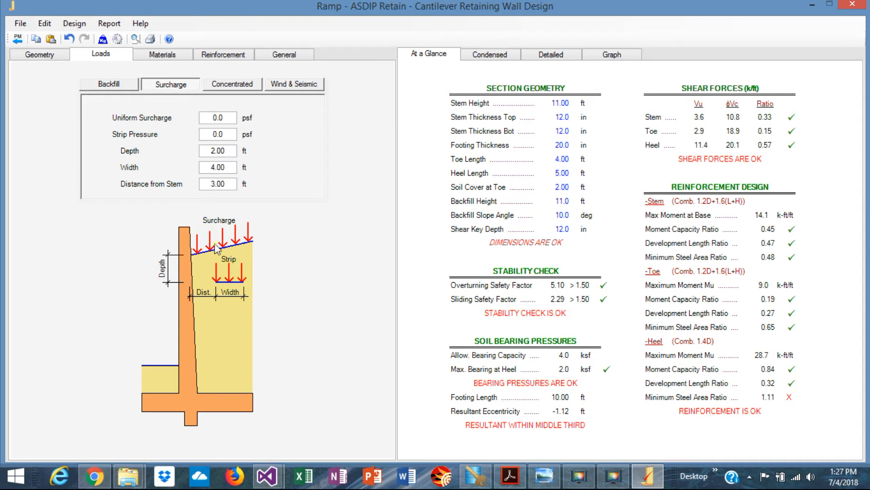
click(547, 475)
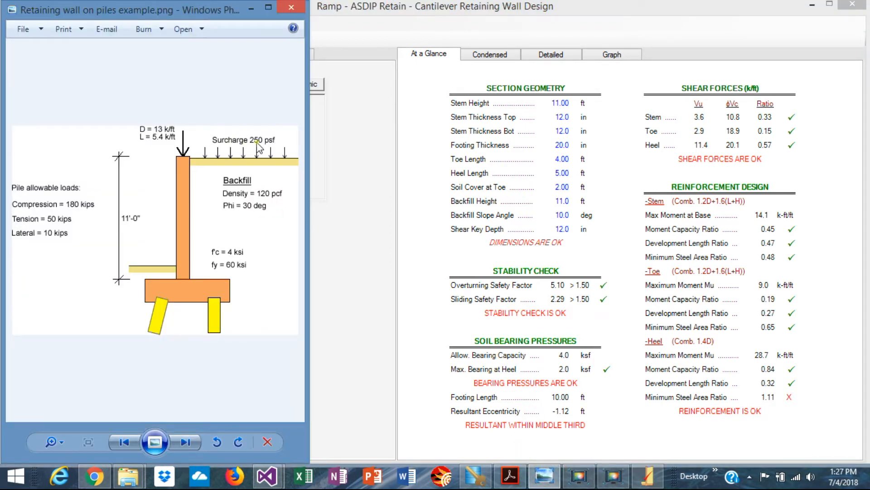
click(365, 308)
double_click(225, 118)
text(250)
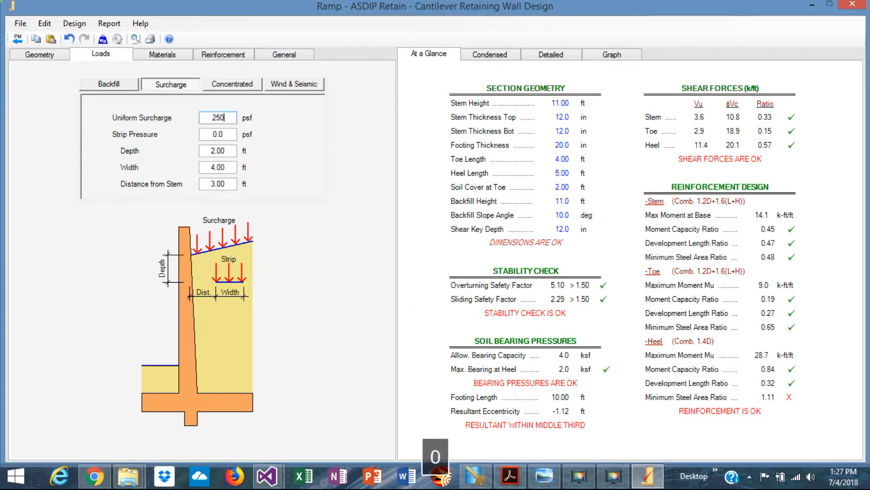
key(Return)
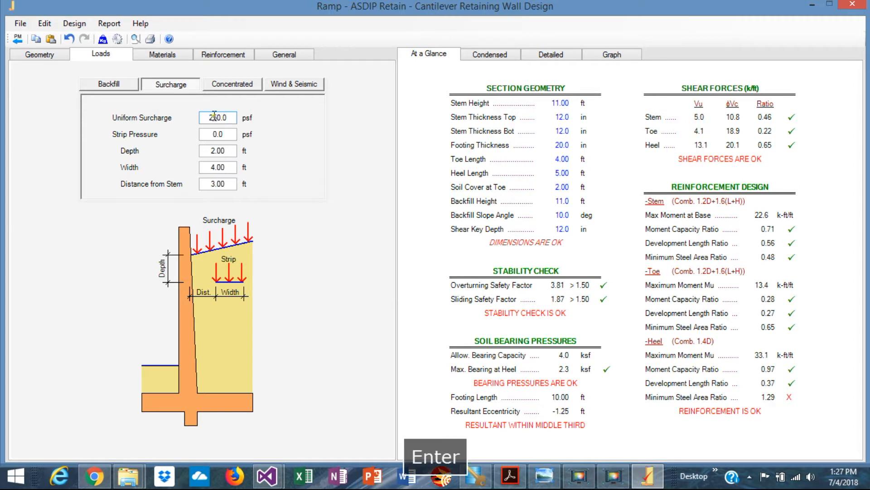
Set the concentrated vertical loads on the stem to 13 k/ft dead and 5.4 k/ft live, following the example drawing
click(232, 82)
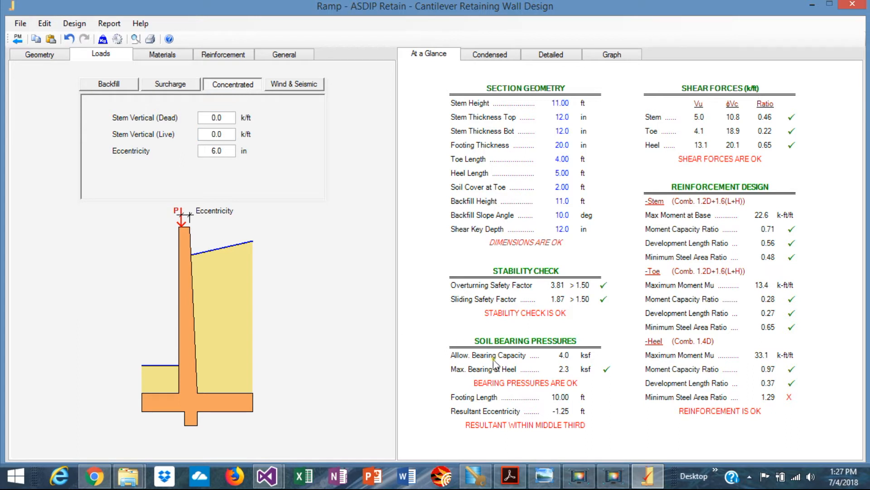
click(544, 482)
double_click(226, 117)
text(13)
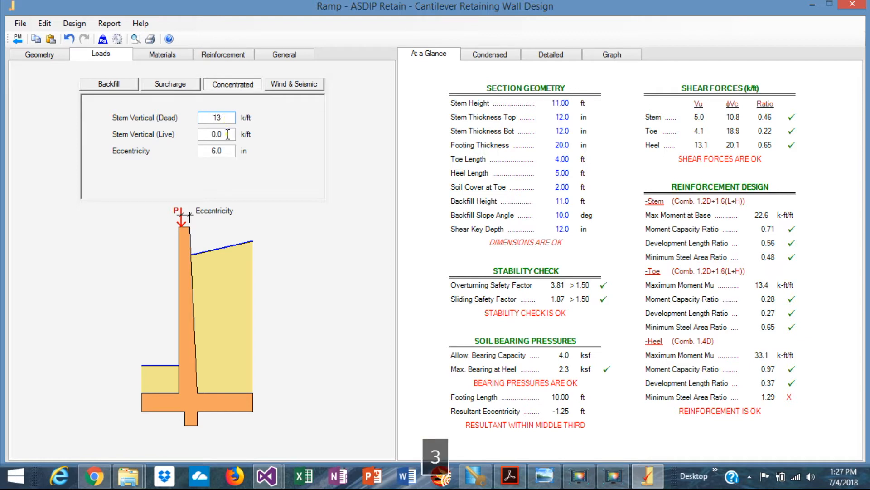
double_click(228, 134)
text(5.4)
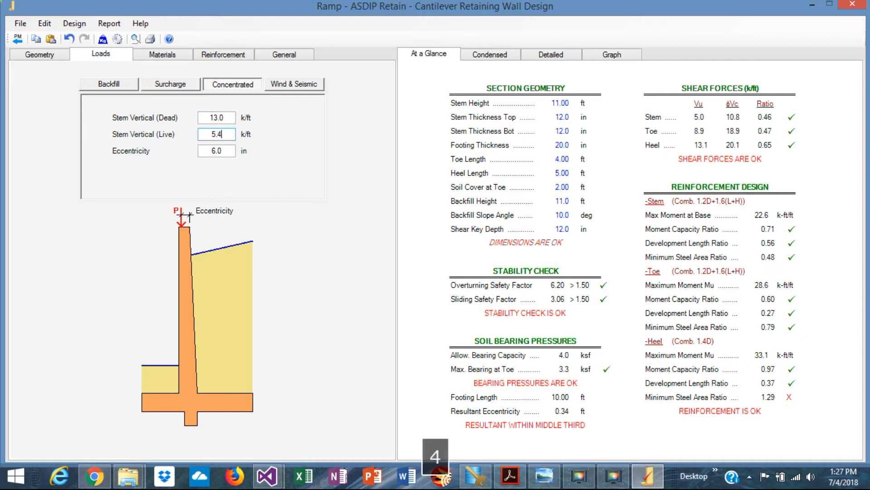
key(Return)
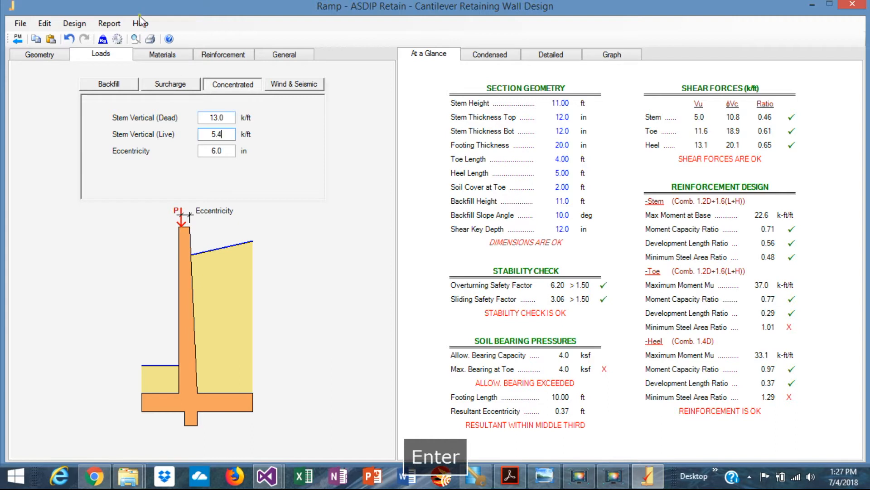
click(292, 85)
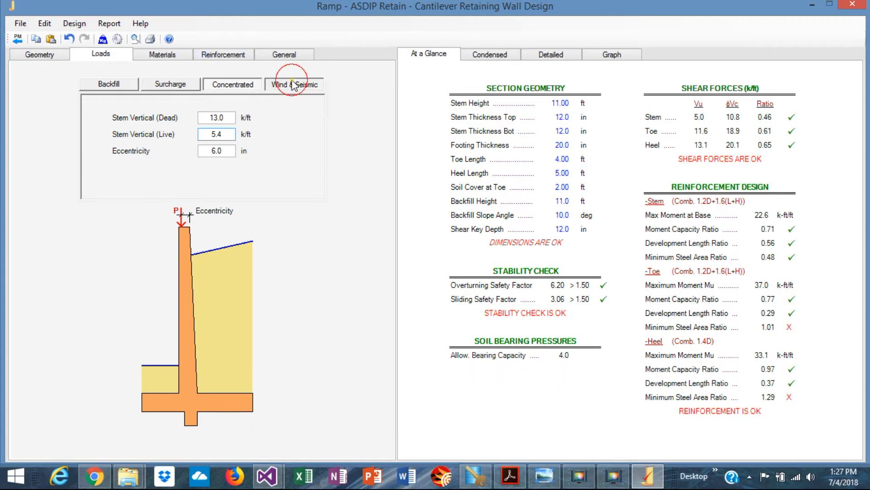
click(232, 85)
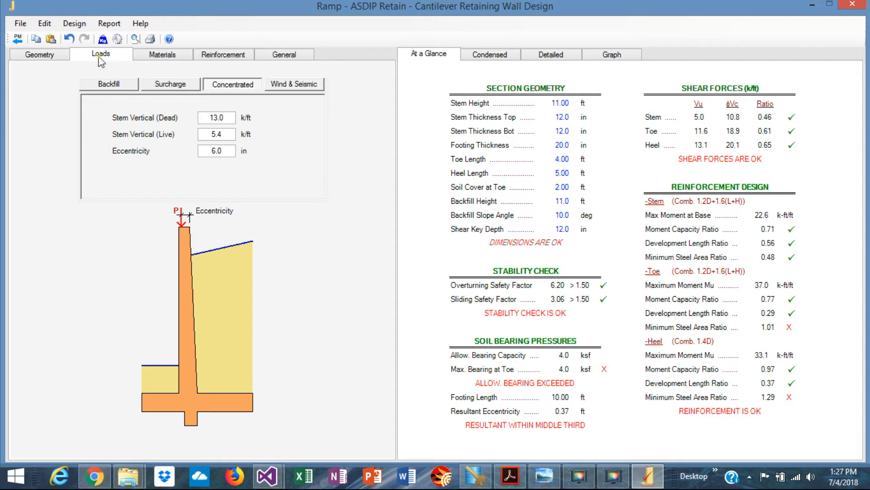
Make the wall's footing supported on piles and set the footing thickness to 36 in
click(49, 56)
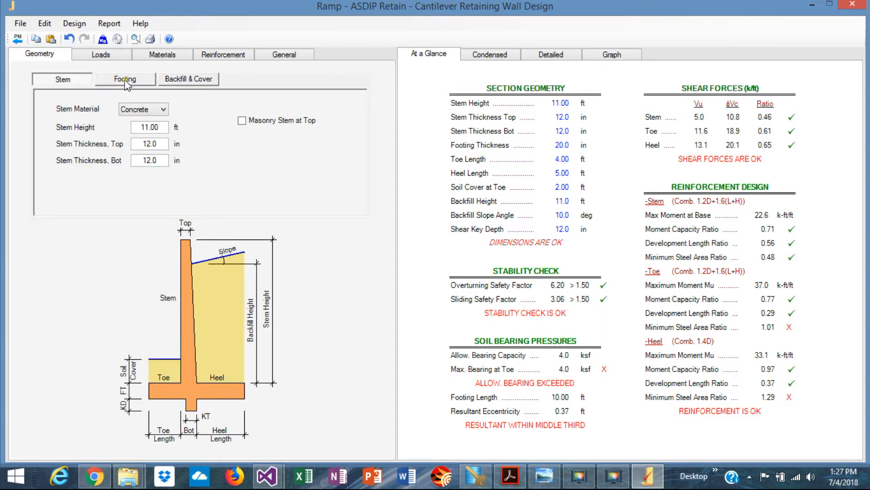
click(543, 482)
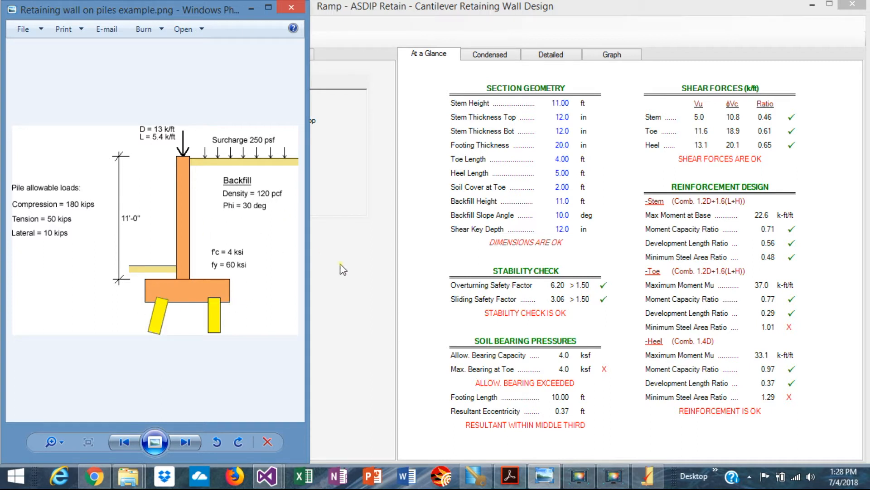
click(364, 274)
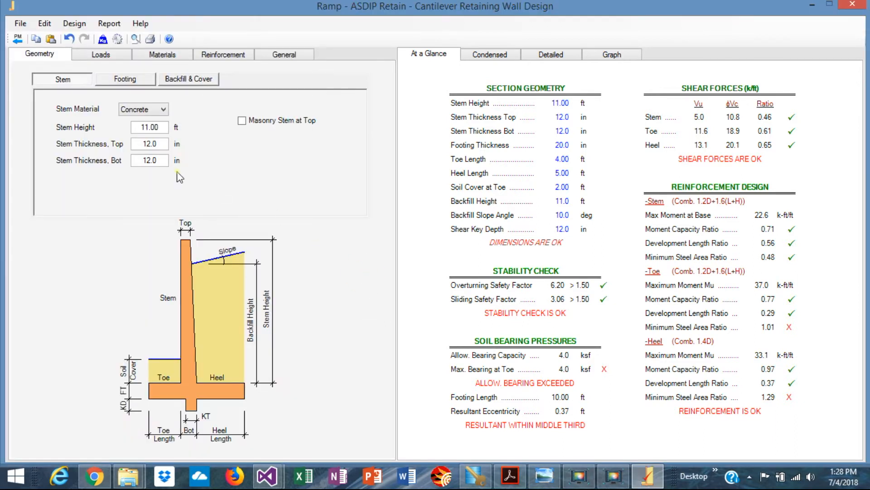
click(123, 82)
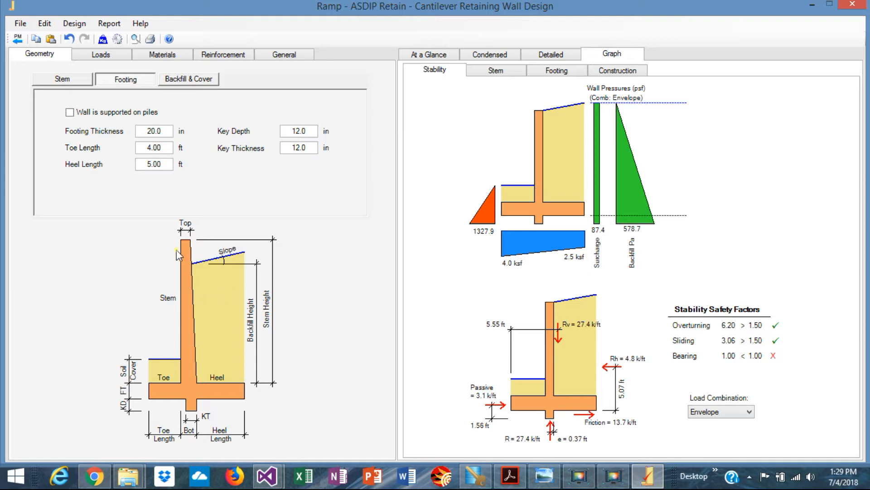
click(69, 112)
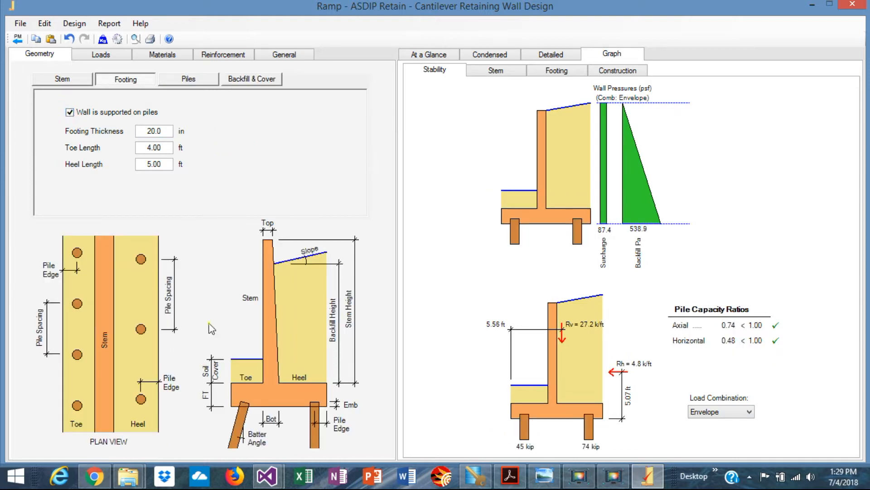
double_click(168, 132)
text(3)
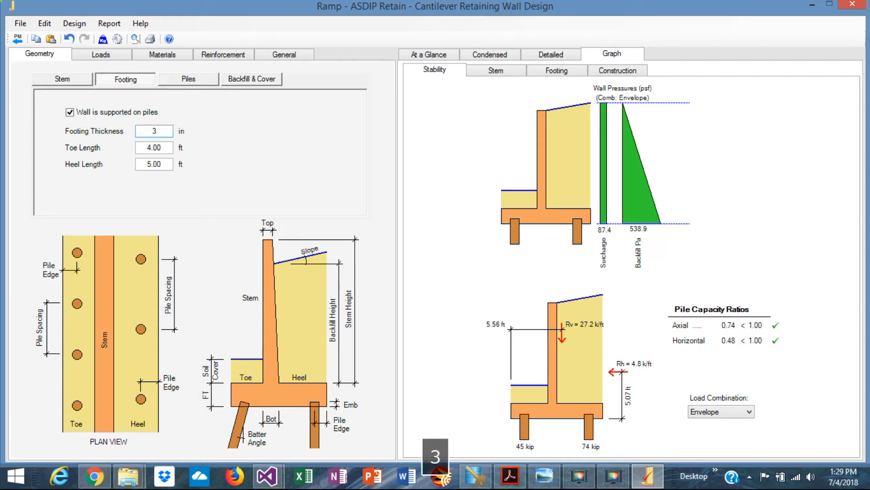
text(6)
key(Return)
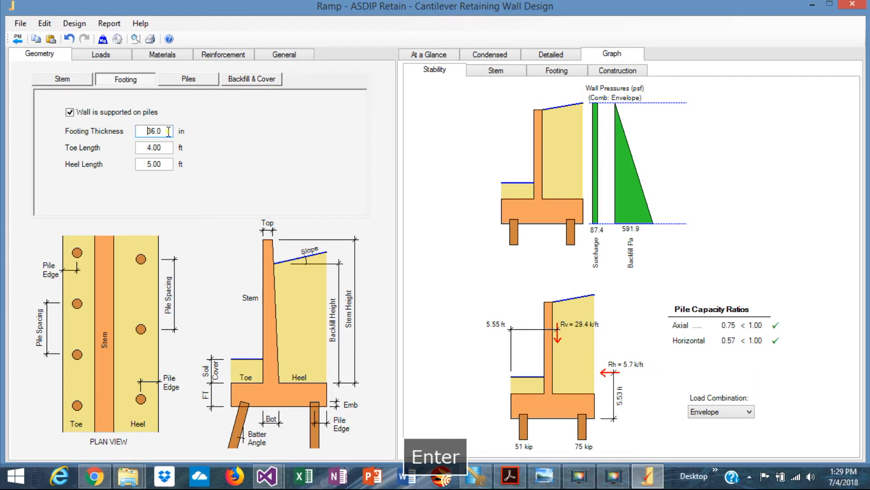
Set the footing's toe length to 2 ft and its heel length to 3 ft
click(167, 146)
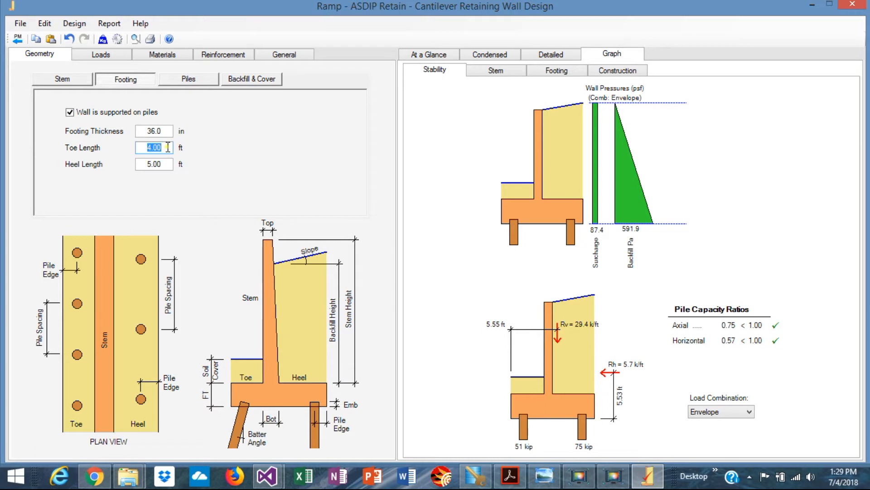
text(2)
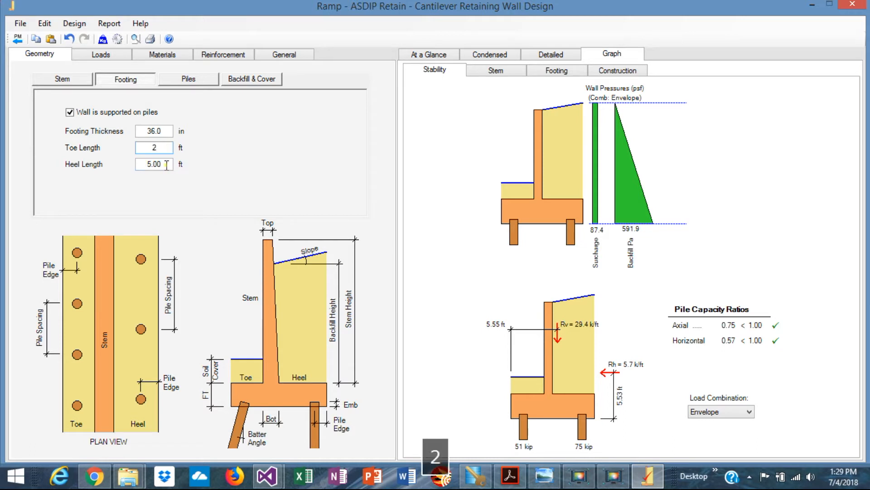
click(165, 164)
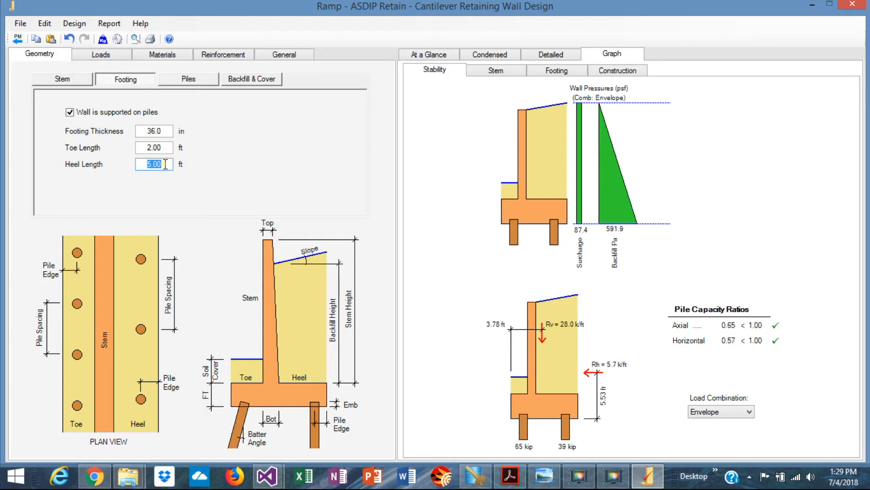
text(3)
click(168, 148)
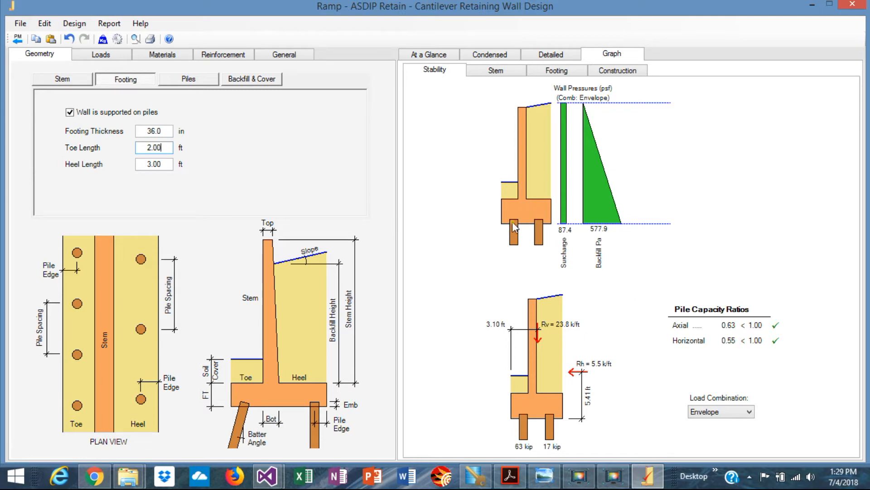
Set the pile allowable capacity to 180 kip in compression and 10 kip lateral, following the example drawing
click(170, 56)
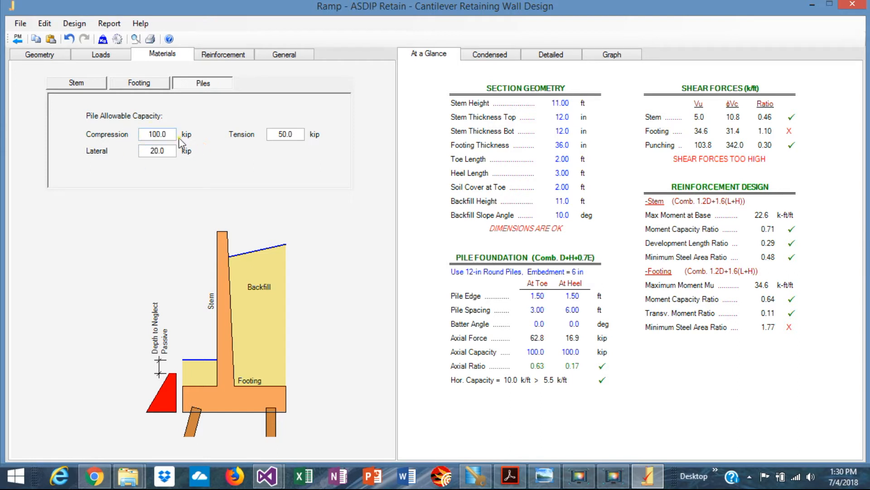
click(544, 476)
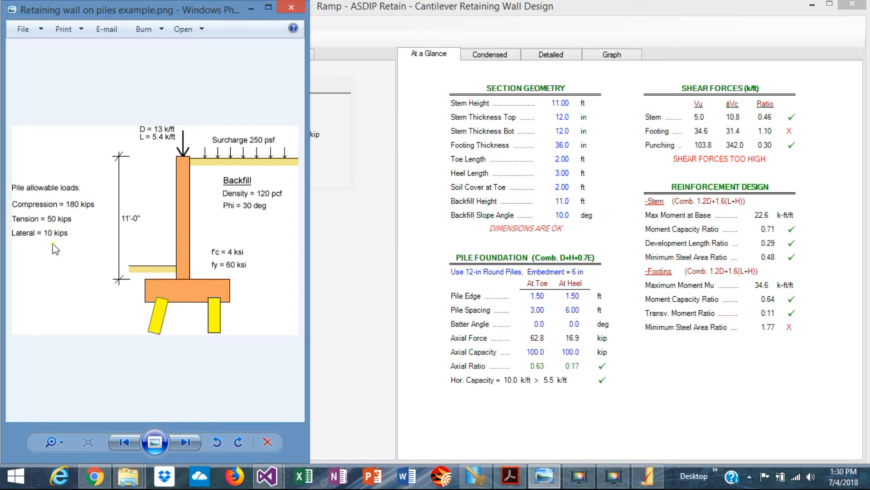
click(376, 352)
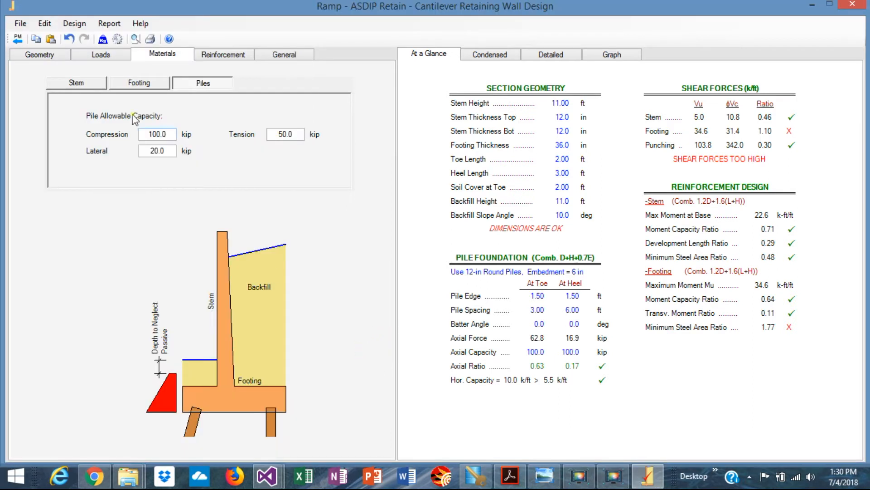
double_click(171, 133)
text(180)
double_click(165, 151)
text(10)
key(Return)
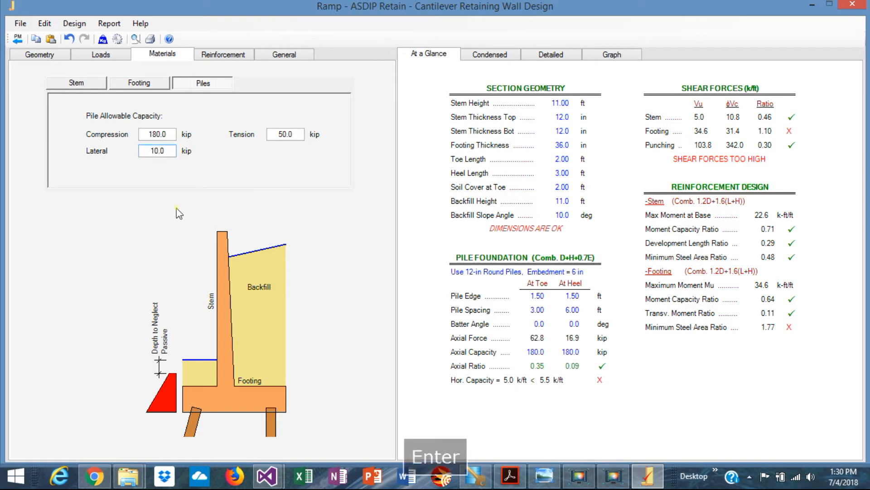
Set the pile spacing at the toe to 5 ft and check its effect on the pile layout and capacities
click(40, 55)
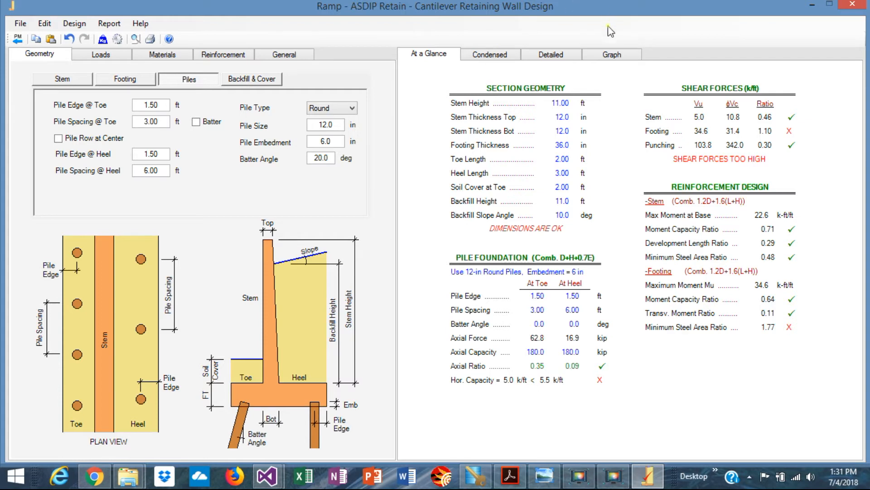
click(612, 55)
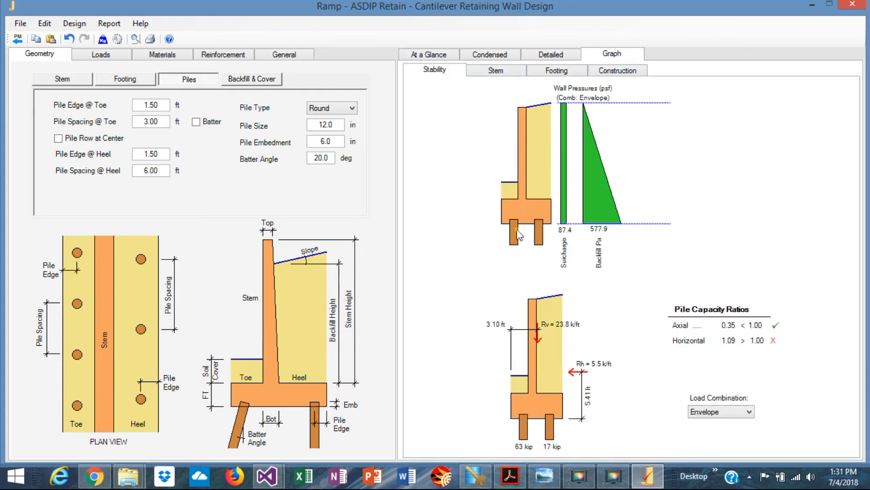
click(422, 55)
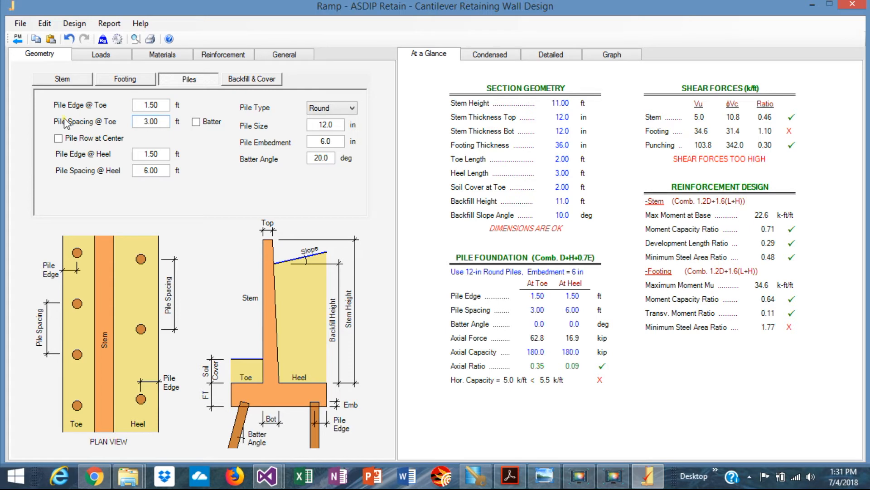
double_click(163, 125)
click(608, 58)
click(555, 72)
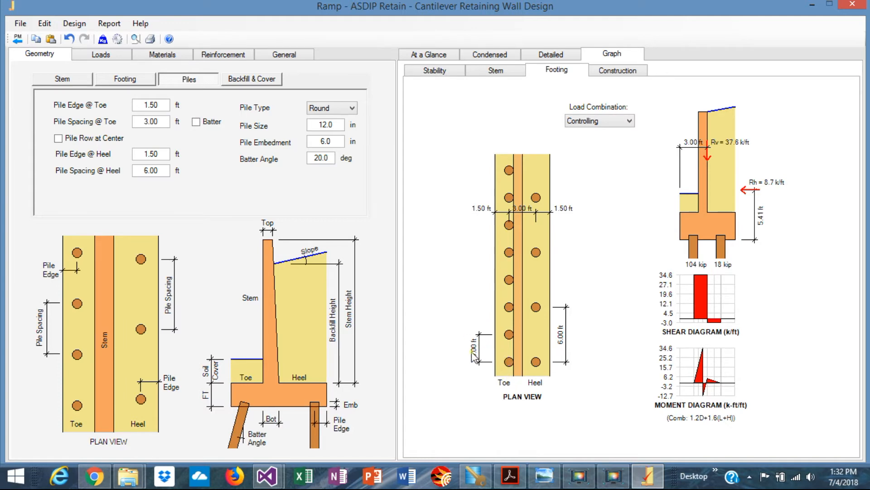
click(163, 125)
text(5)
key(Return)
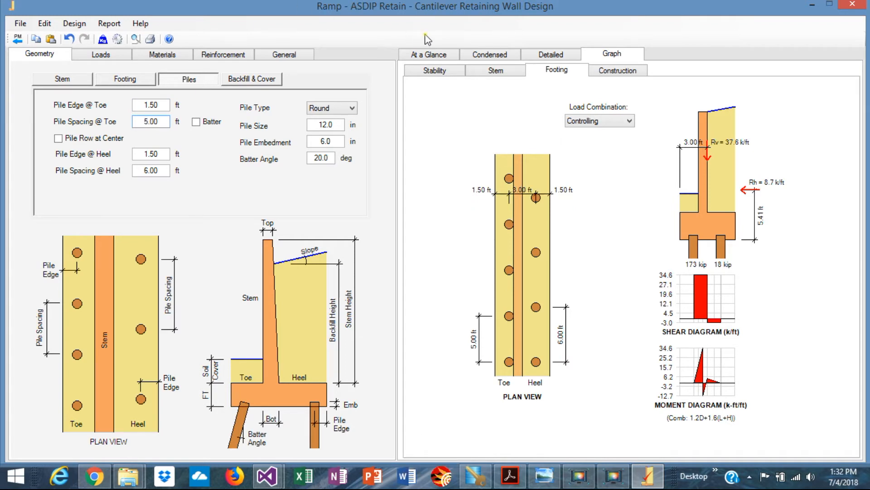
click(428, 55)
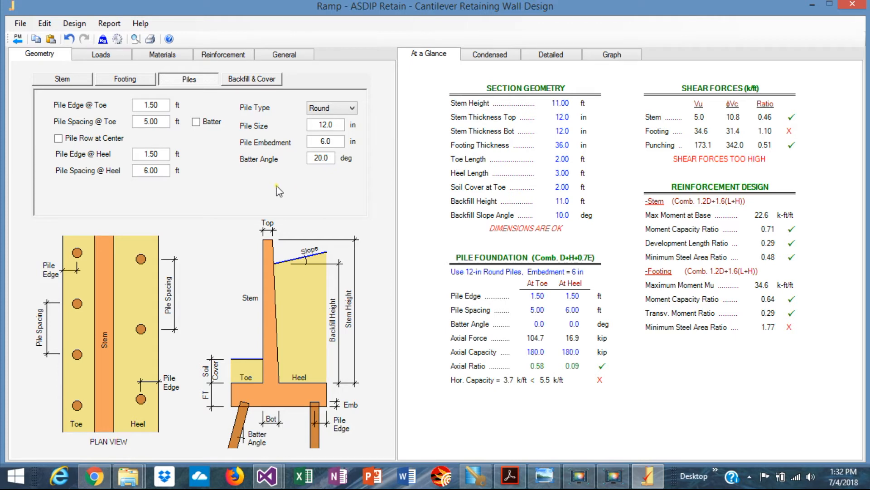
Set the pile spacing at the toe to 6 ft and check the footing plan and pile capacity results
double_click(164, 121)
text(6)
key(Return)
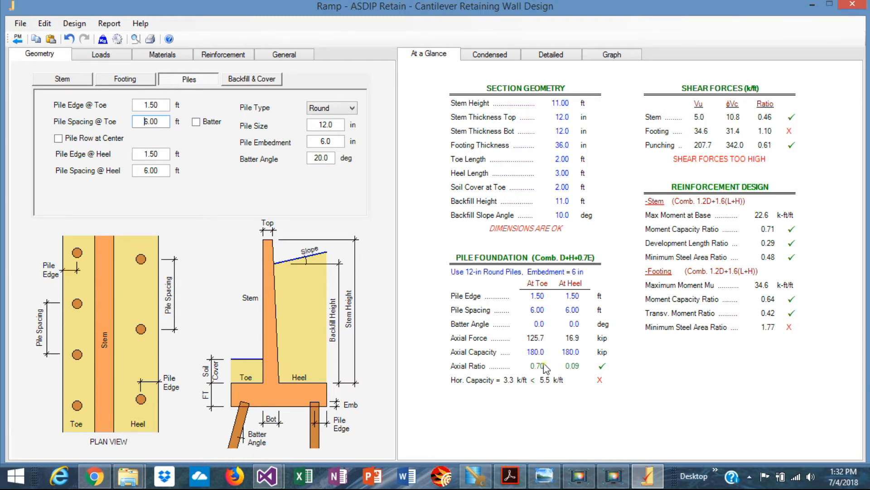
click(607, 54)
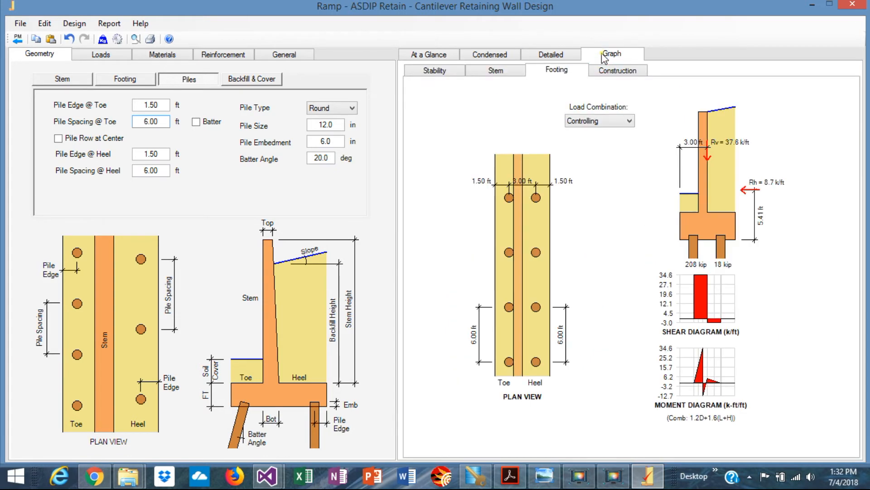
click(427, 55)
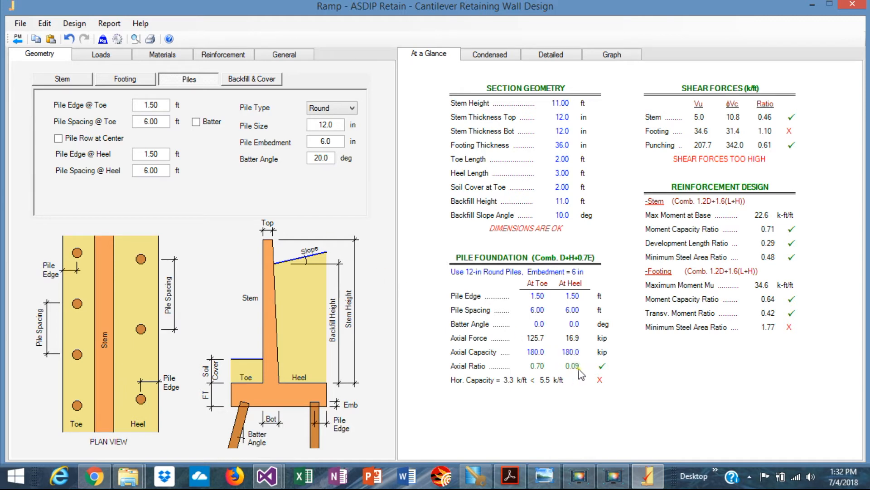
Set the pile spacing at the heel to 10 ft and check the heel piles' axial ratio
double_click(159, 172)
click(611, 55)
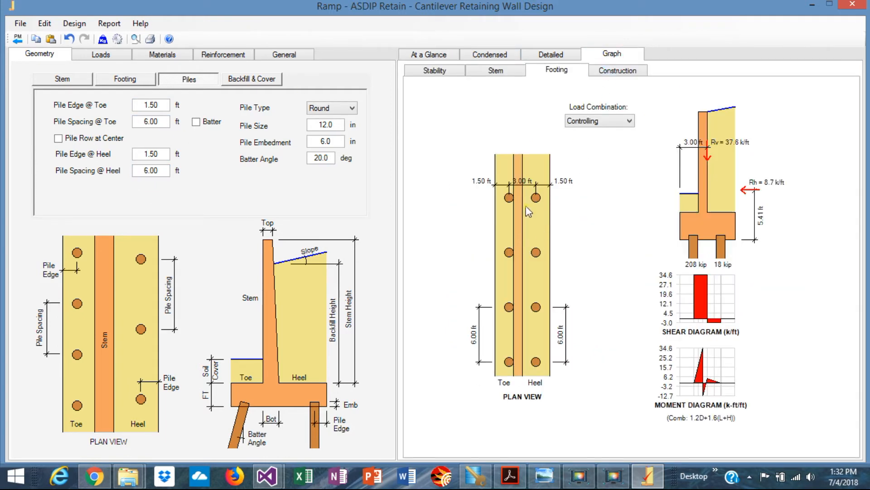
double_click(161, 171)
text(10)
key(Return)
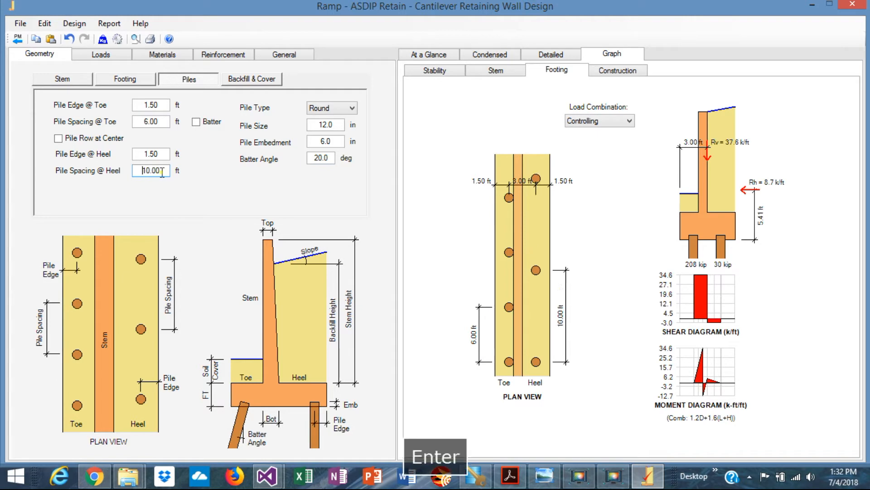
click(430, 53)
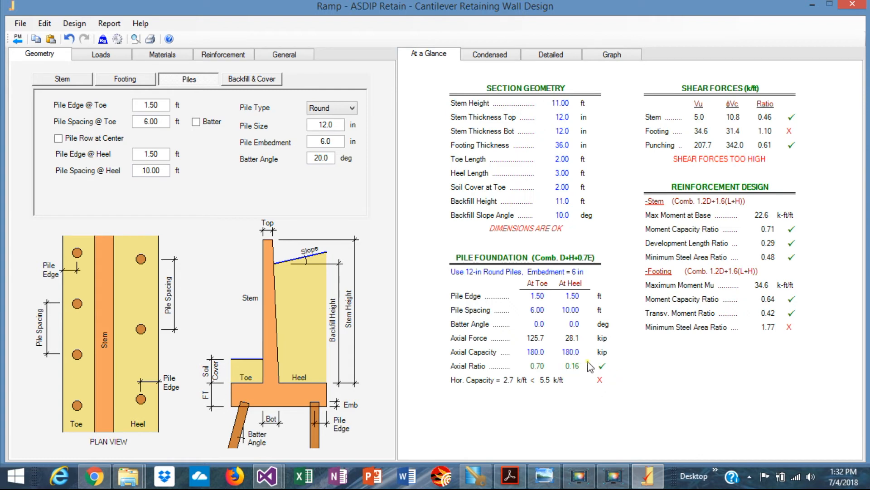
Set the pile spacing at the heel to 12 ft and check the pile layout in the footing plan
double_click(165, 169)
text(12)
key(Return)
click(604, 55)
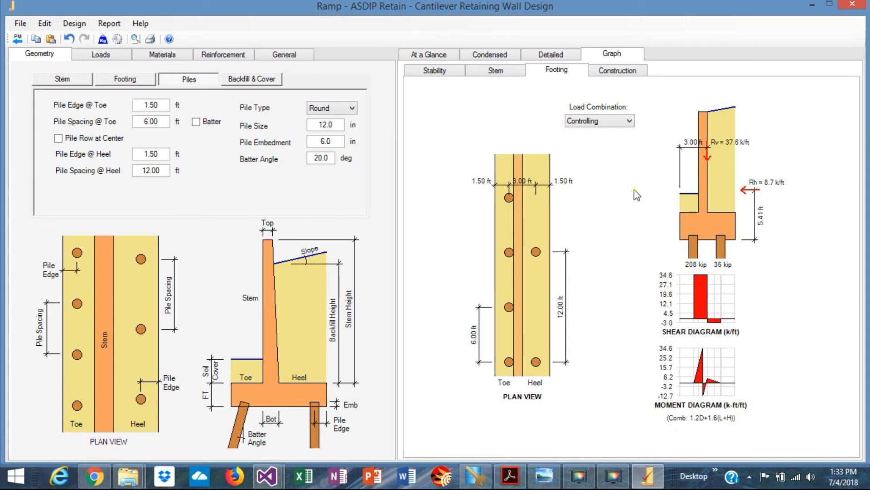
Make the toe piles battered with a batter angle of 14 degrees, viewing the stability graph
click(429, 71)
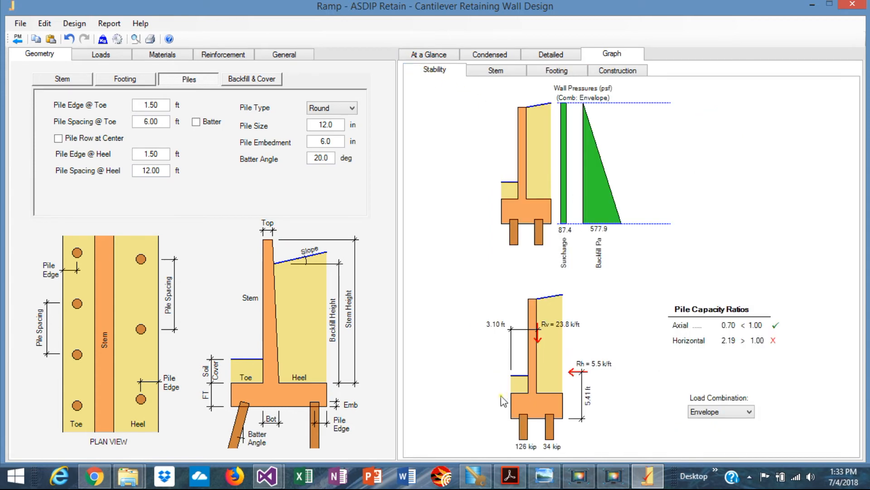
click(195, 122)
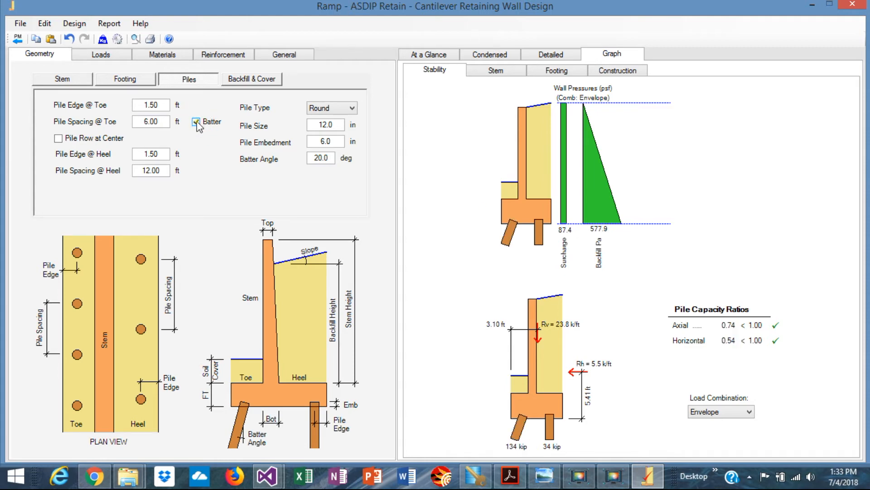
double_click(329, 159)
text(1)
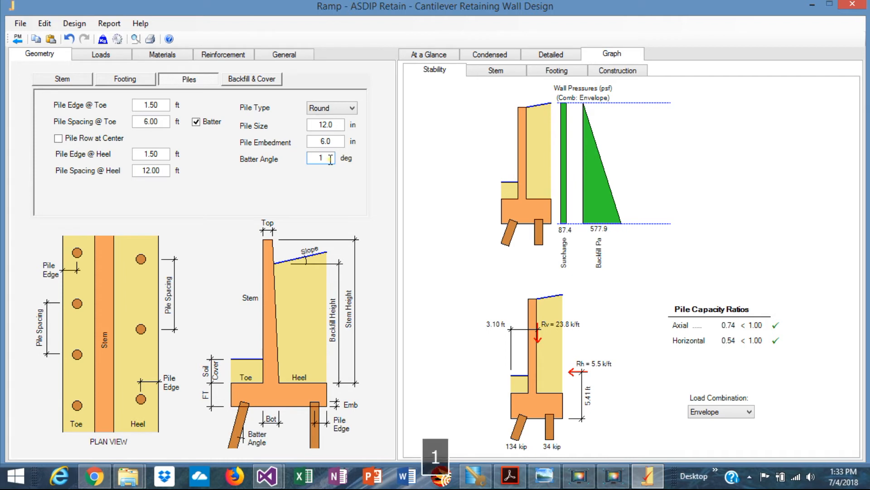
text(4)
key(Return)
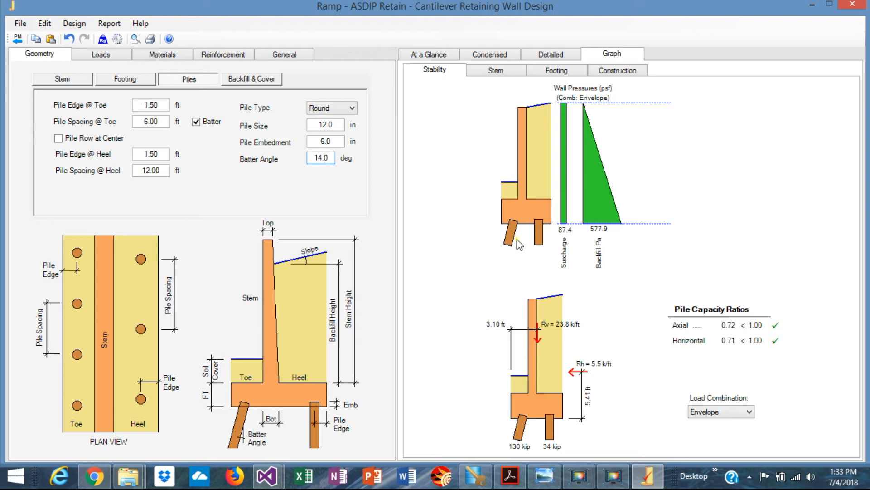
Change the pile type to Steel HP and review the design summary and the footing's pile layout
click(336, 144)
click(426, 56)
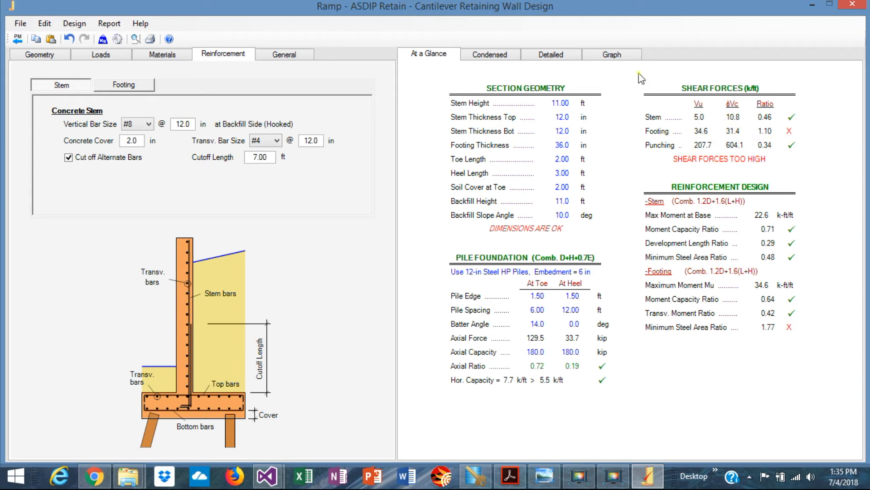
click(607, 58)
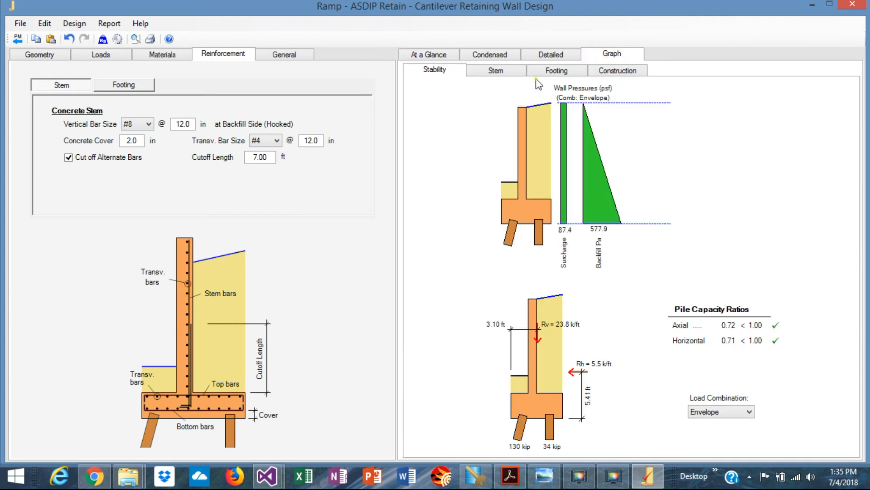
click(557, 71)
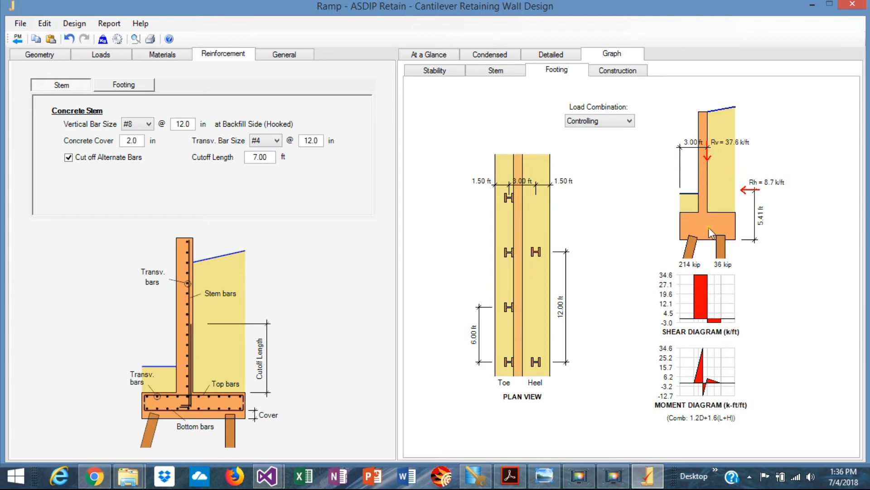
Examine the footing's reinforcement and geometry data and the condensed results for piles, overturning, stem and footing
click(129, 86)
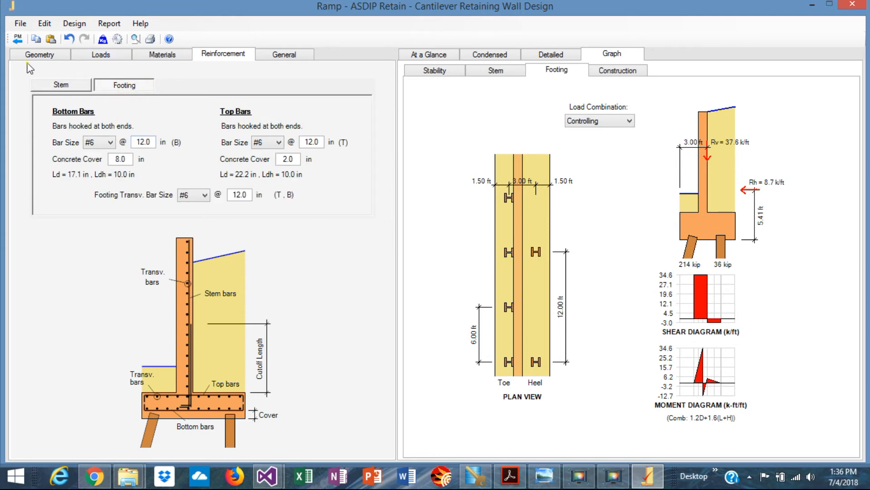
click(46, 59)
click(127, 80)
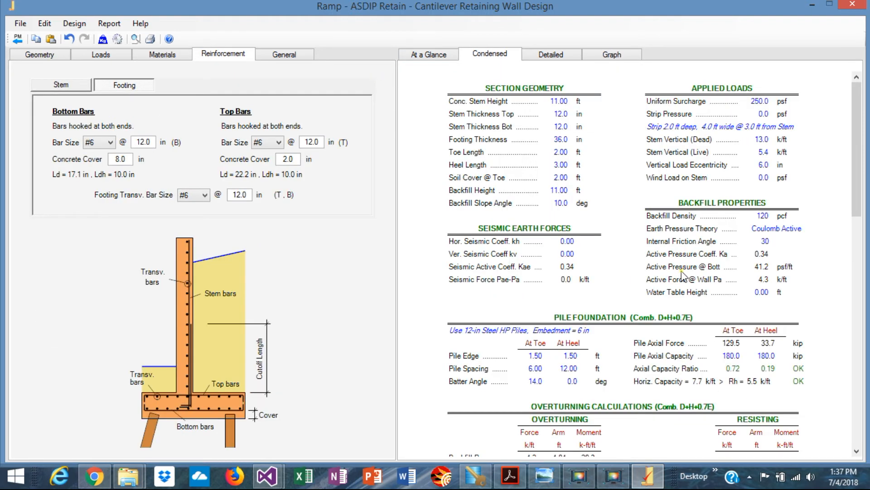
scroll(682, 274, down, 3)
scroll(682, 274, down, 6)
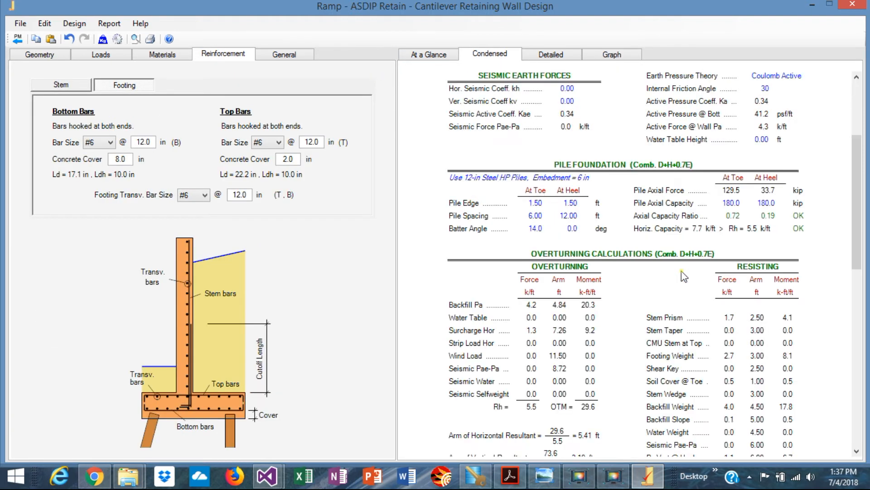
scroll(681, 270, up, 6)
scroll(567, 219, down, 17)
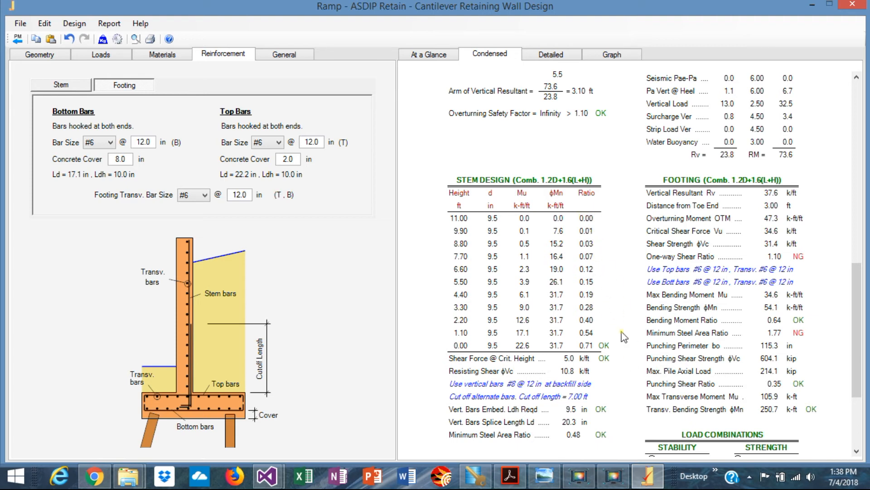
Set the cutoff length of the stem's alternate vertical bars to 6 ft, using the stem moment diagram as a guide
click(613, 54)
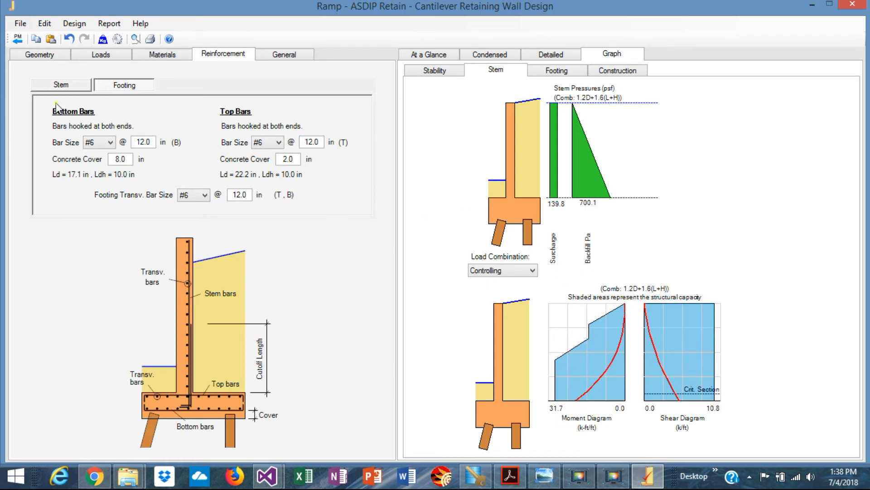
click(68, 84)
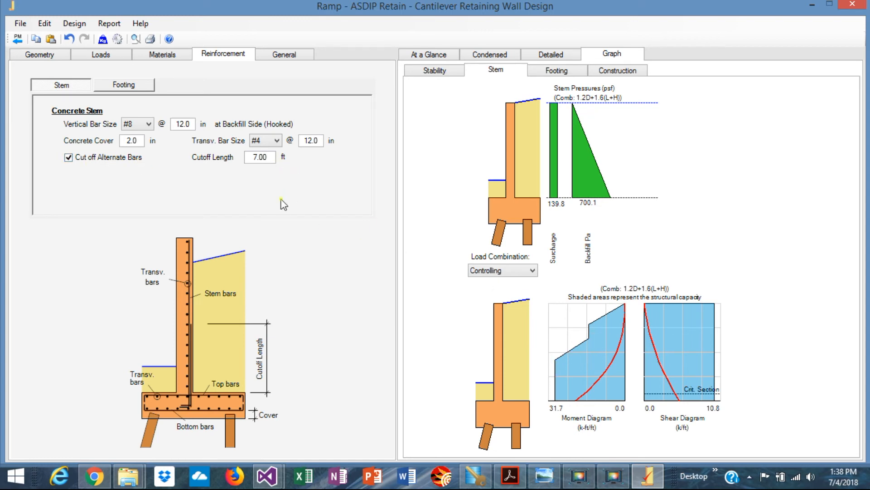
click(274, 157)
key(Return)
text(6)
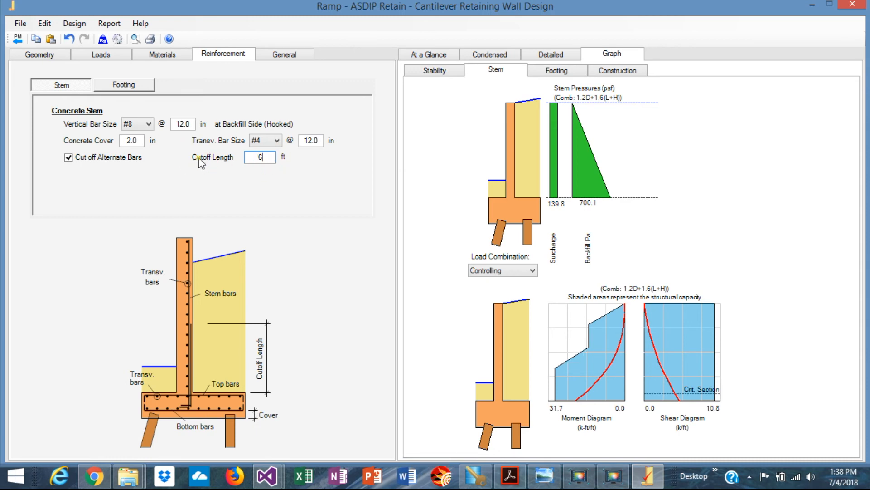
key(Return)
Set the footing's bottom, top and transverse bar sizes to #7, using the condensed footing results as a guide
click(119, 85)
click(471, 54)
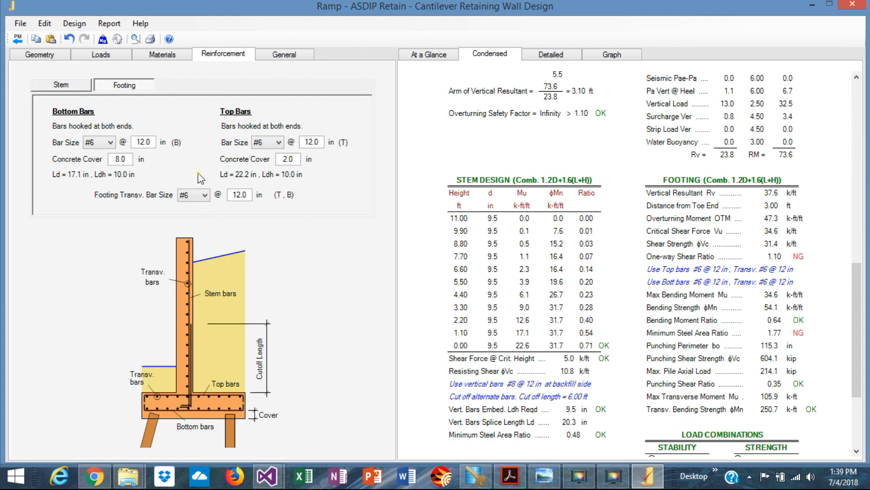
click(110, 143)
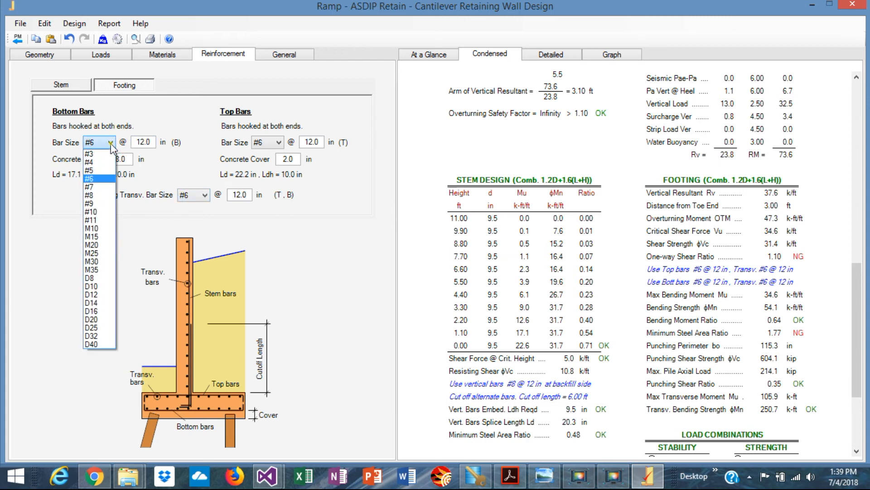
click(101, 186)
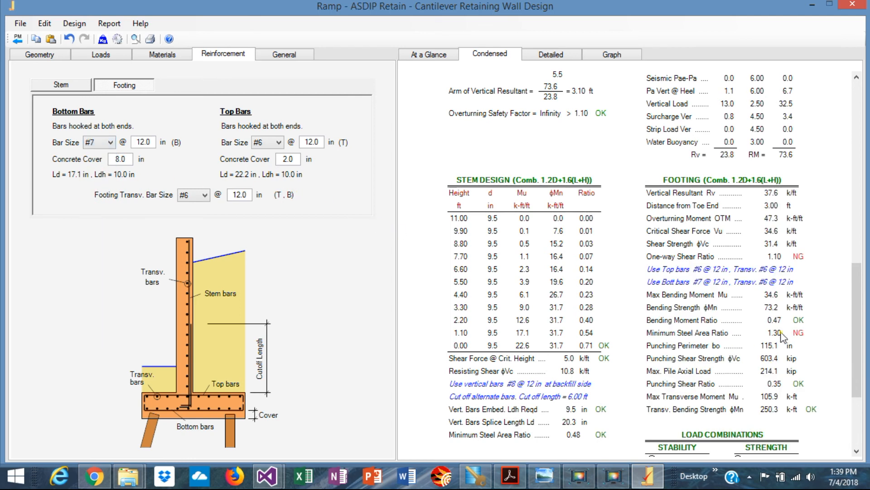
click(279, 142)
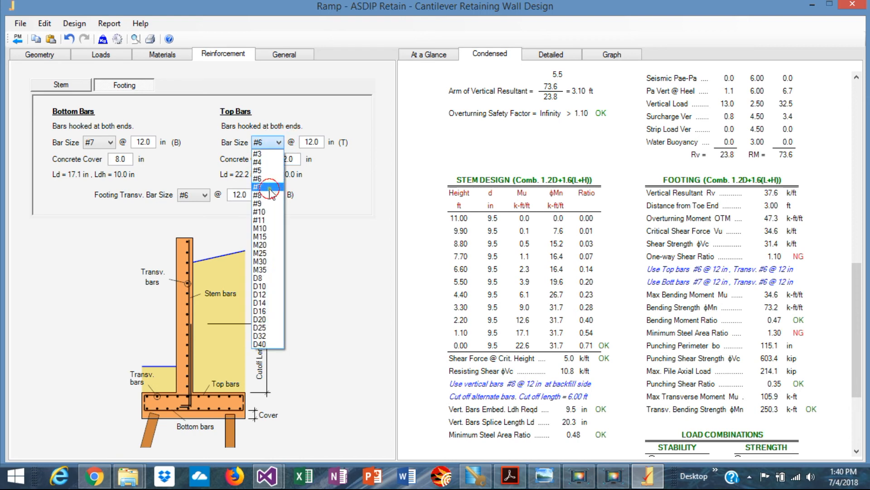
click(272, 191)
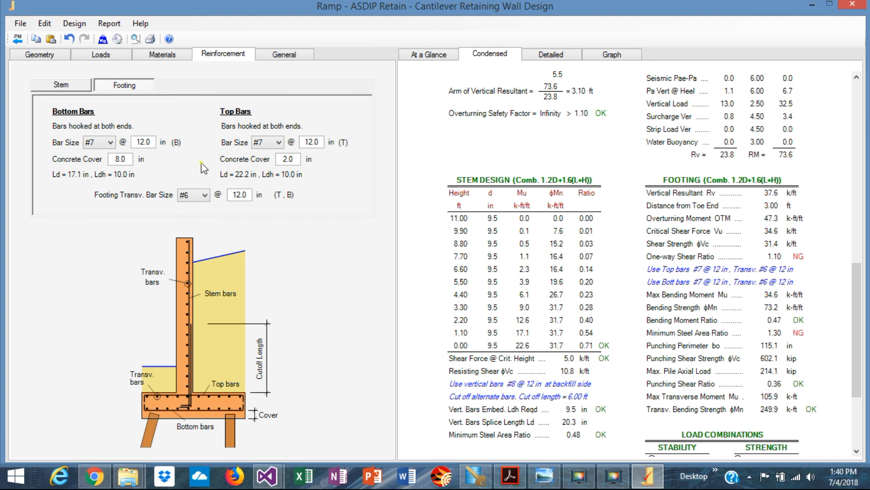
click(207, 200)
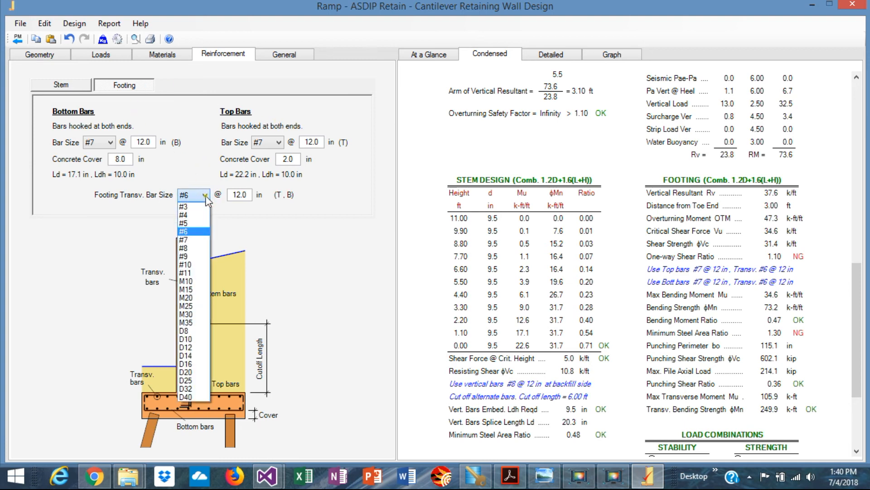
click(203, 243)
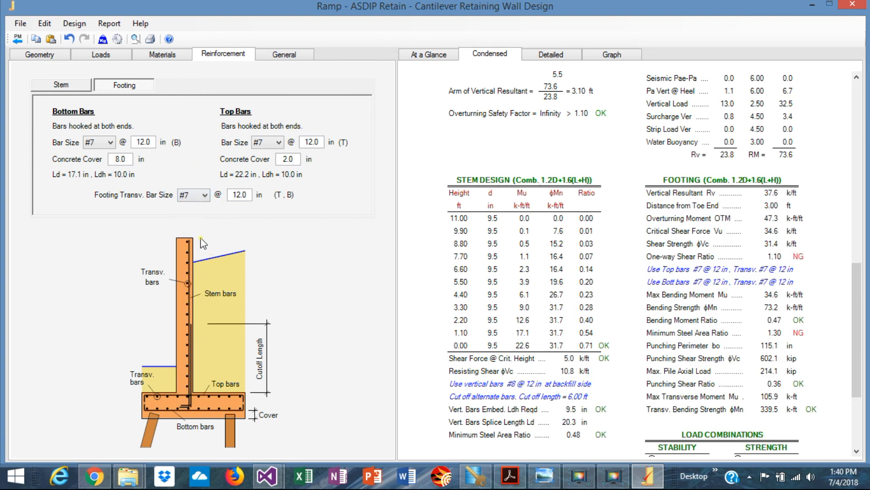
Set the spacing of the footing's bottom bars and top bars to 8.0 in each
double_click(153, 142)
text(8.0)
key(Return)
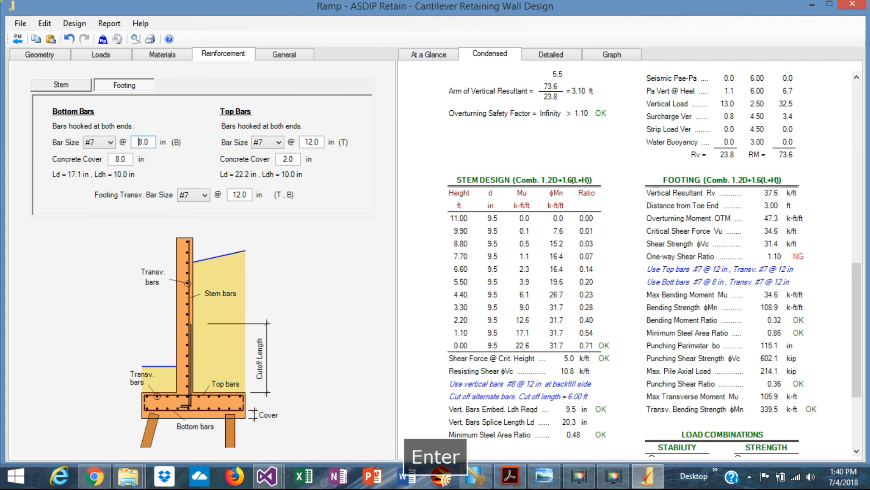
double_click(322, 142)
text(8.0)
key(Return)
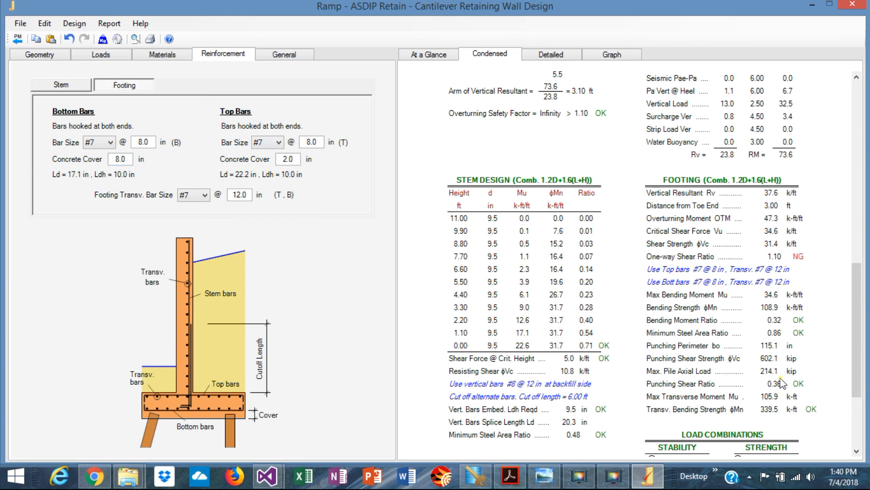
Examine the condensed results and the detailed calculations for piles, backfill pressures, overturning, stem design and footing design
scroll(783, 386, down, 3)
scroll(783, 384, up, 7)
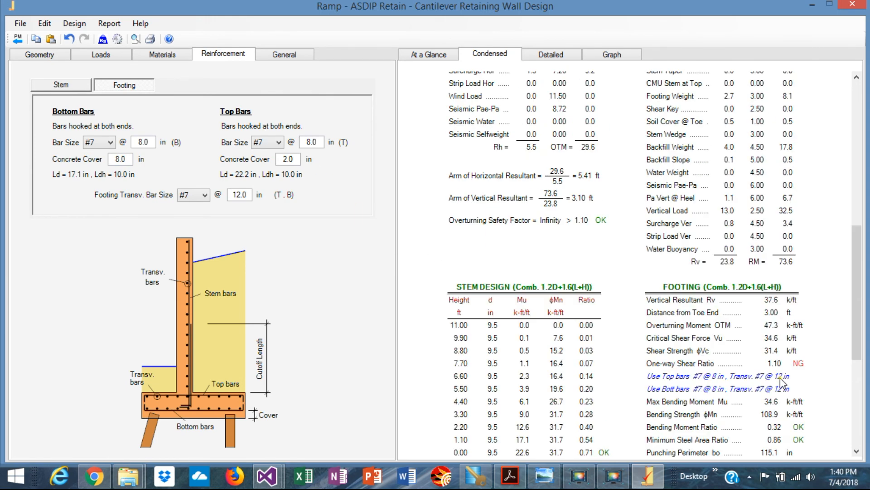
click(552, 58)
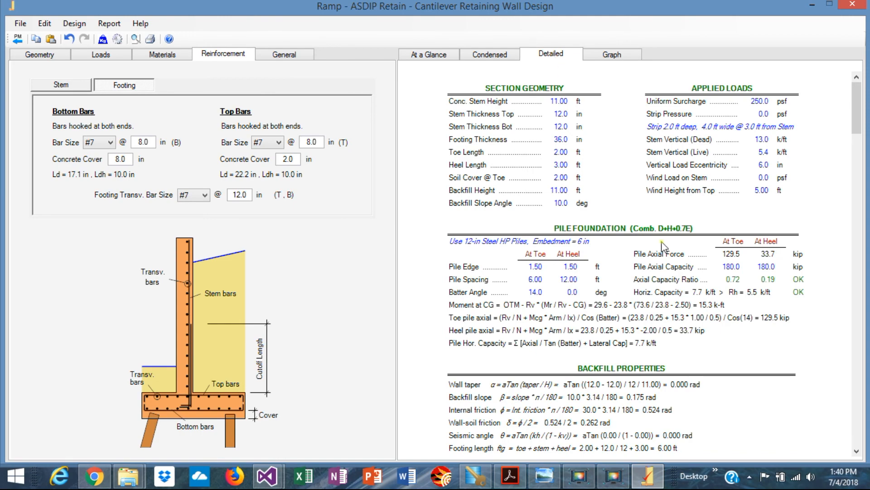
scroll(663, 247, down, 8)
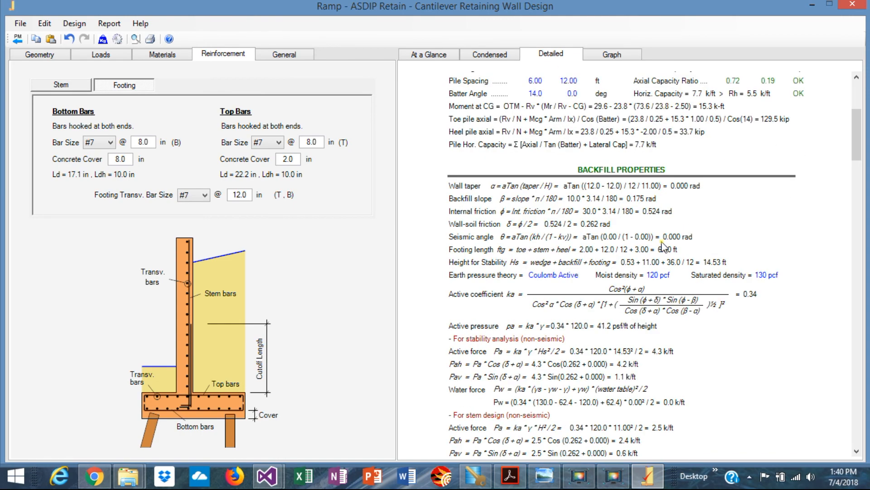
scroll(663, 246, down, 6)
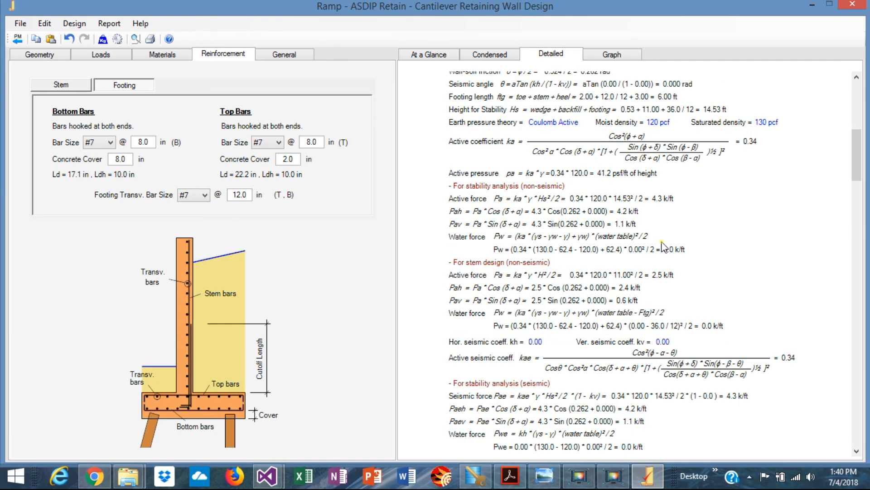
scroll(663, 246, down, 20)
scroll(664, 247, down, 20)
scroll(663, 246, down, 1)
scroll(663, 246, up, 6)
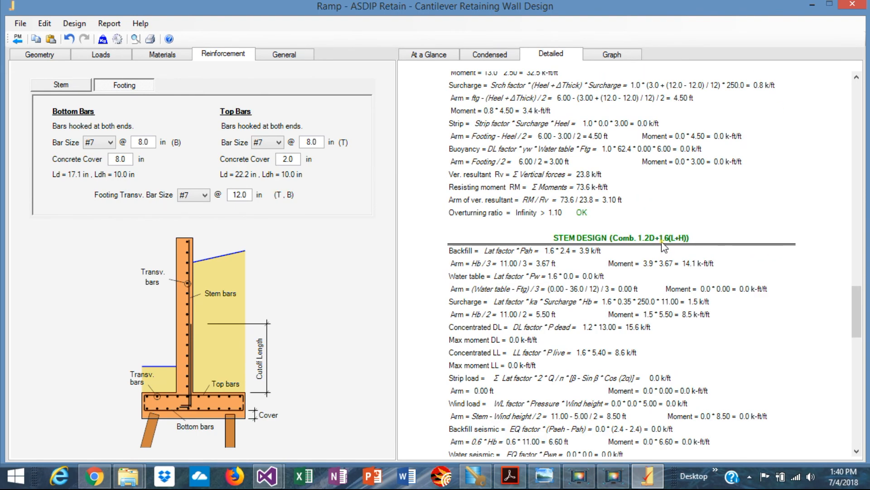
scroll(664, 246, down, 8)
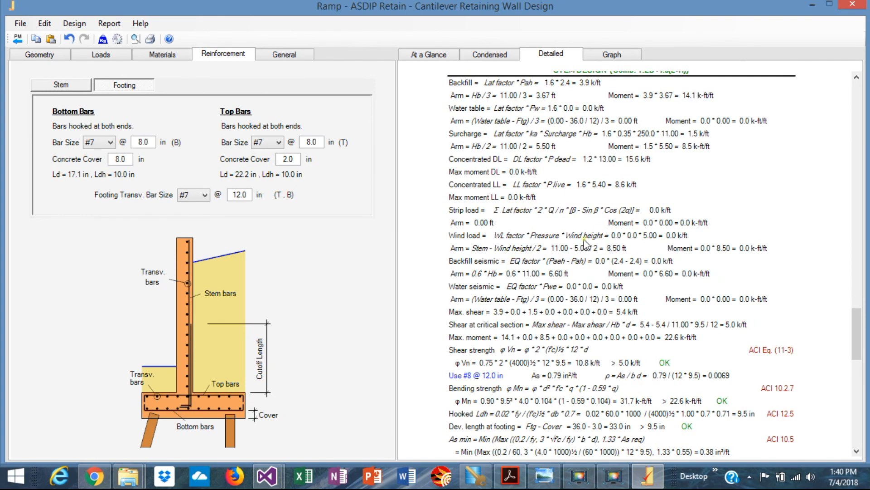
scroll(671, 359, down, 15)
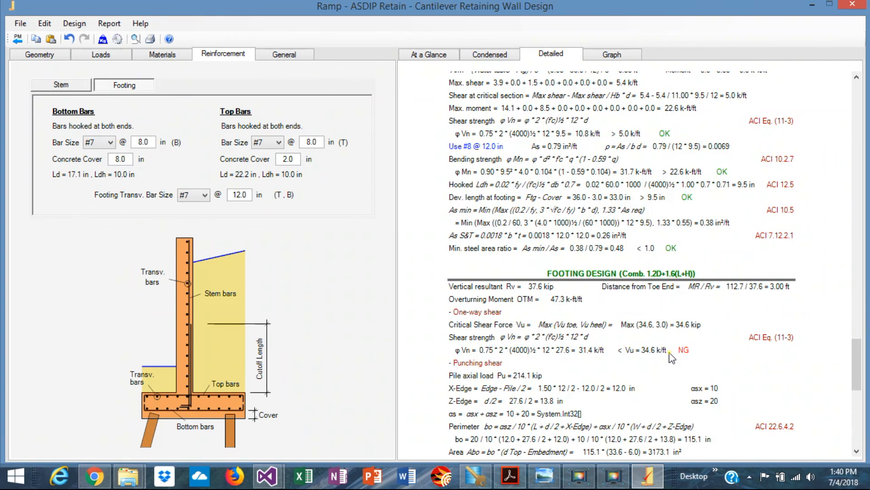
Review the stability, stem, footing and construction graphs of the wall, including the stem graph's load combination choices
click(611, 54)
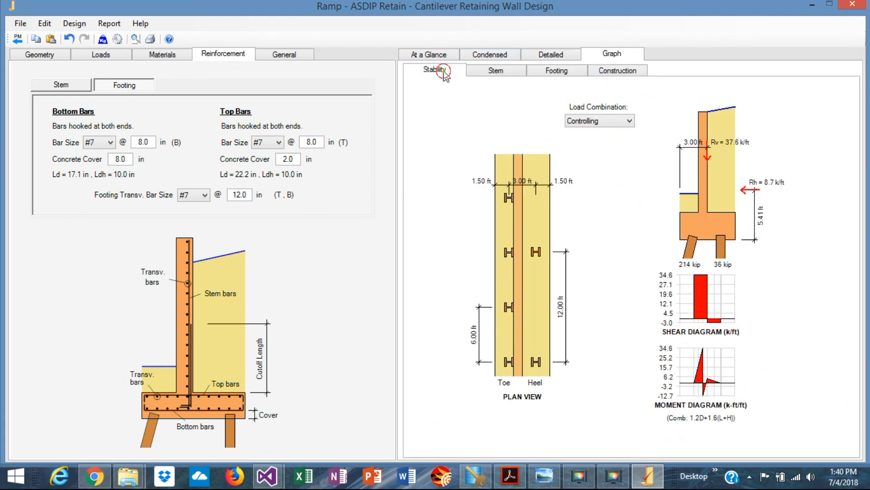
click(444, 71)
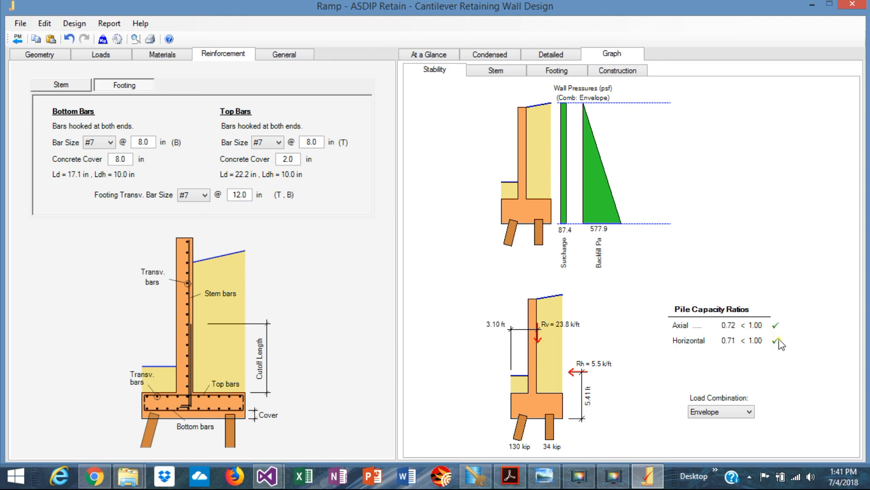
click(496, 73)
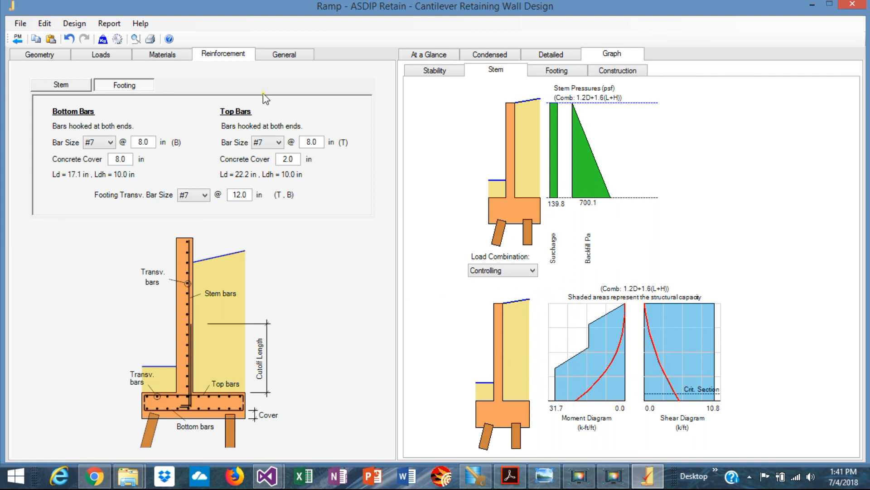
click(534, 271)
click(534, 271)
click(557, 72)
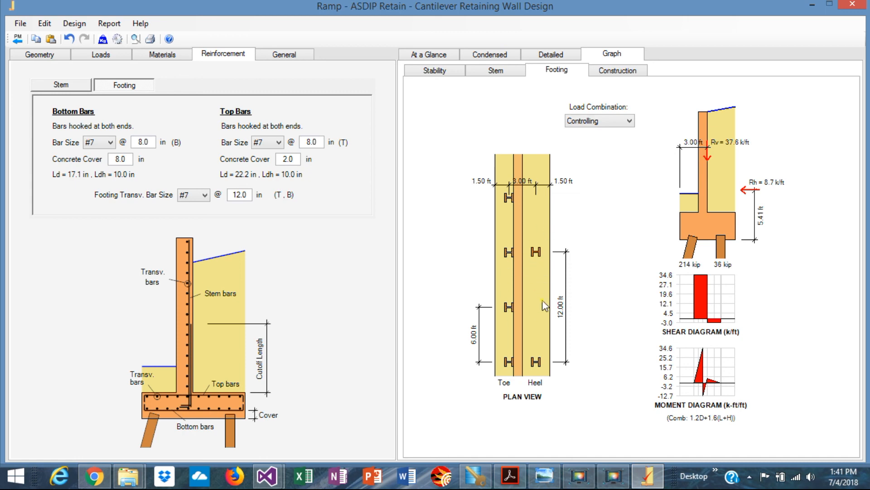
click(620, 73)
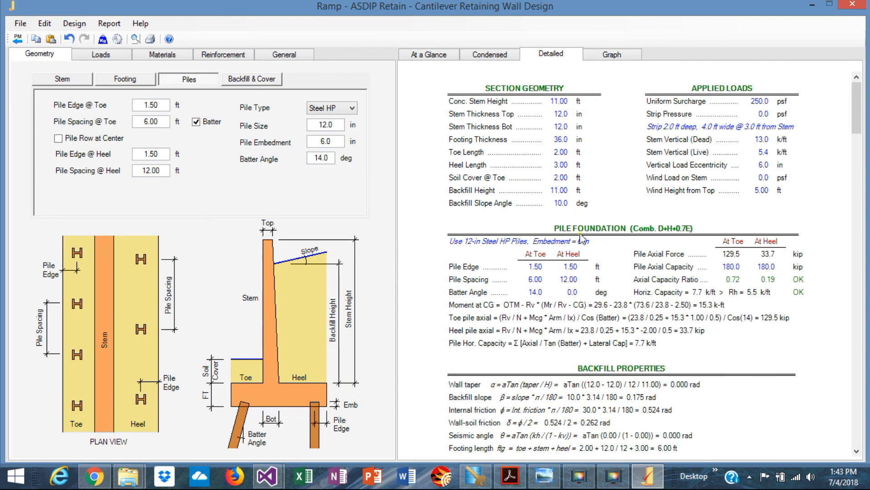
Examine the detailed calculations from the pile foundation through the backfill properties and active forces
scroll(581, 238, down, 5)
scroll(582, 238, down, 4)
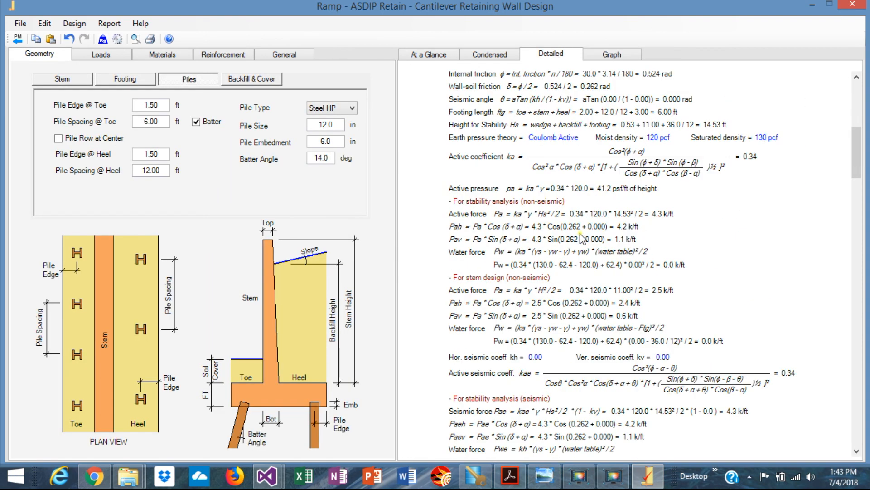